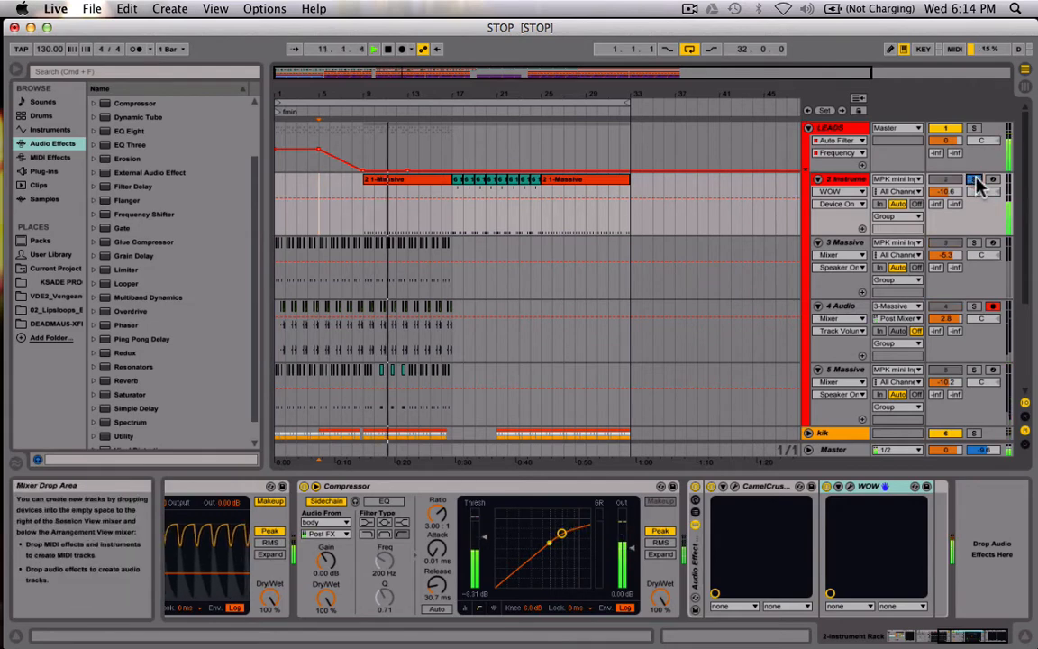
- Compare the 2 Instrument track in the full mix and soloed during playback, leaving it soloed and stopping playback
left_click(974, 180)
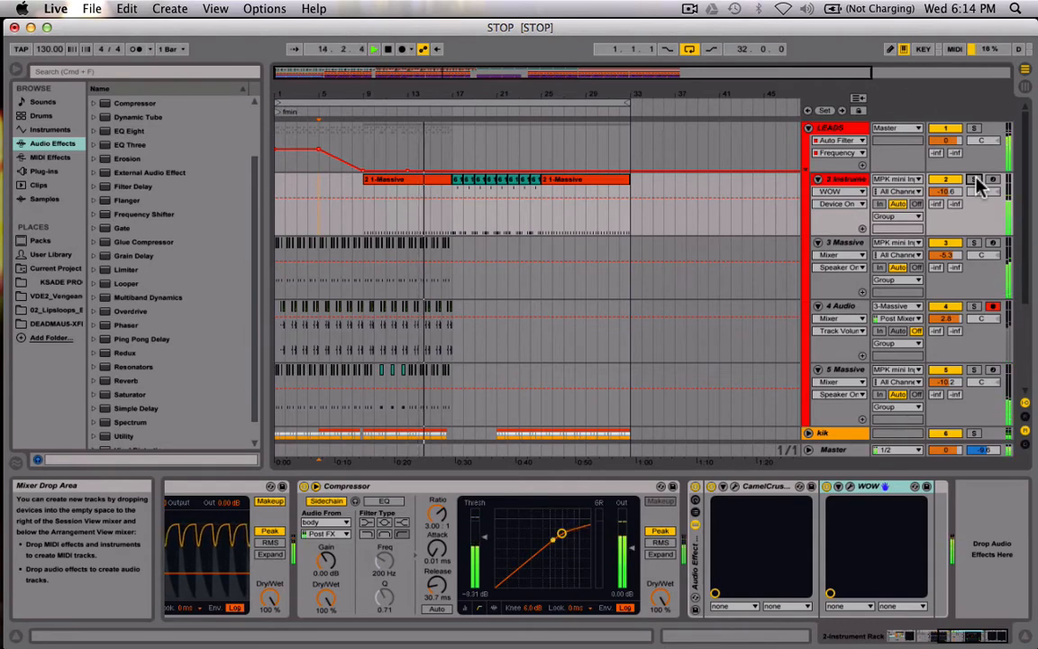
left_click(974, 179)
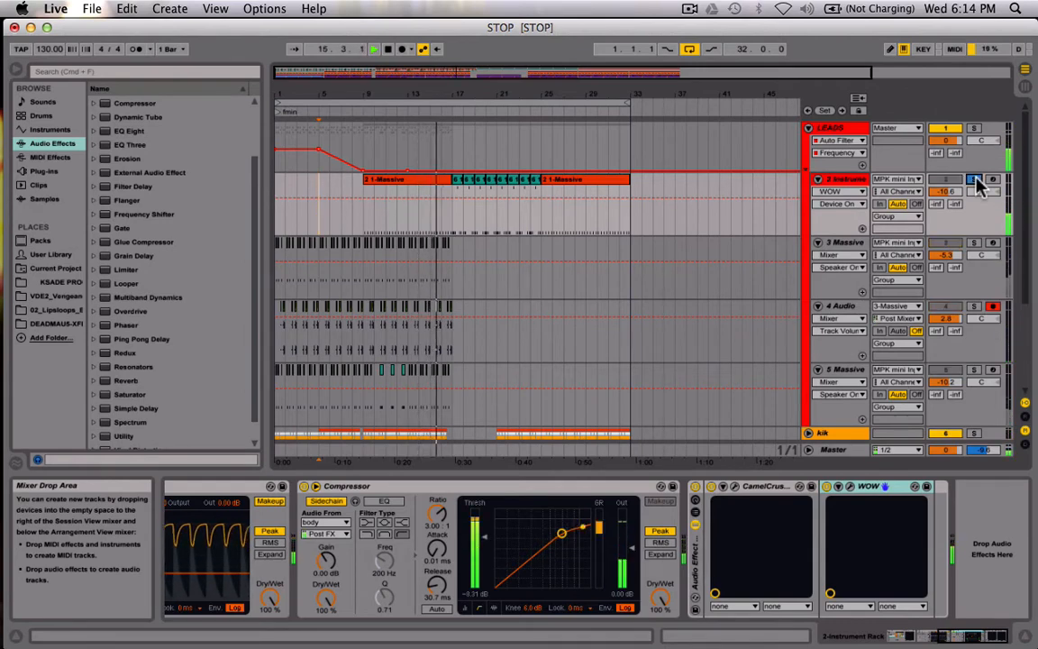
left_click(975, 179)
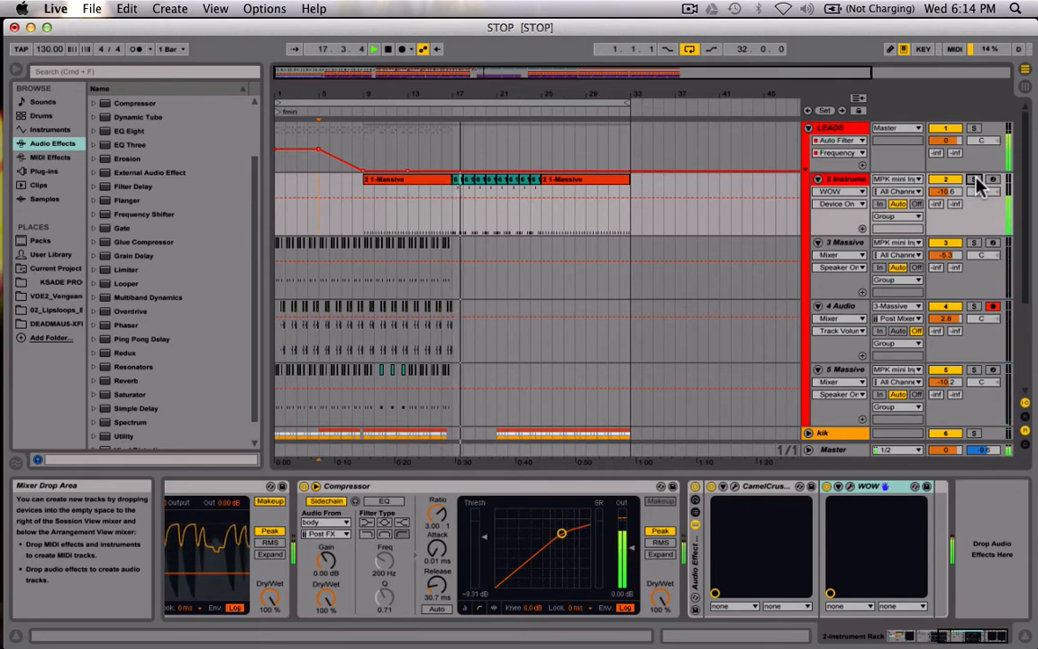
left_click(974, 179)
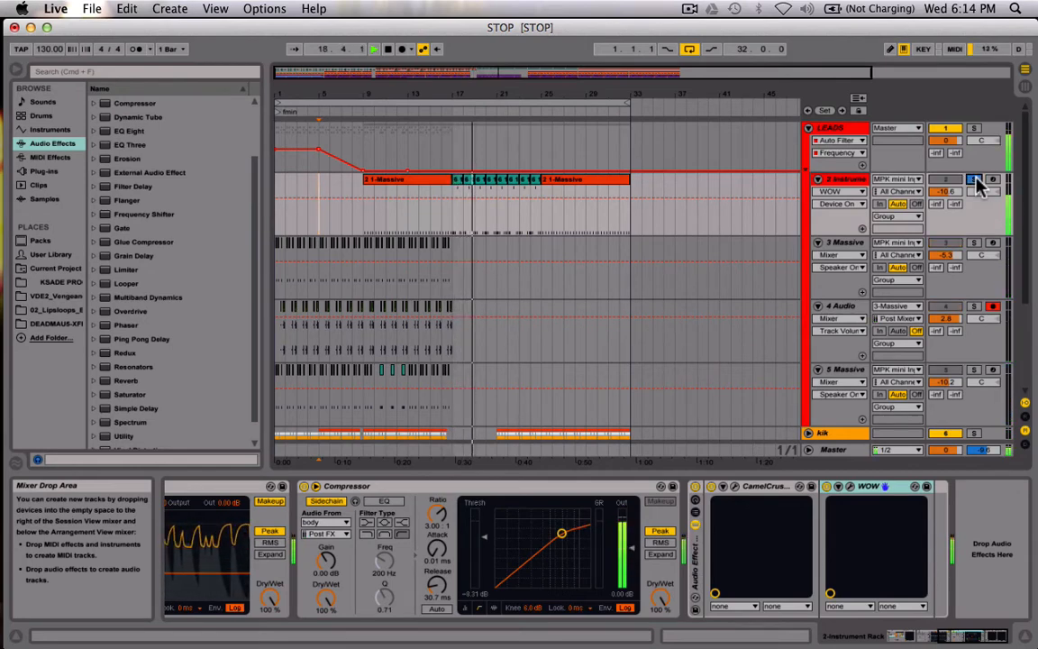
key("space")
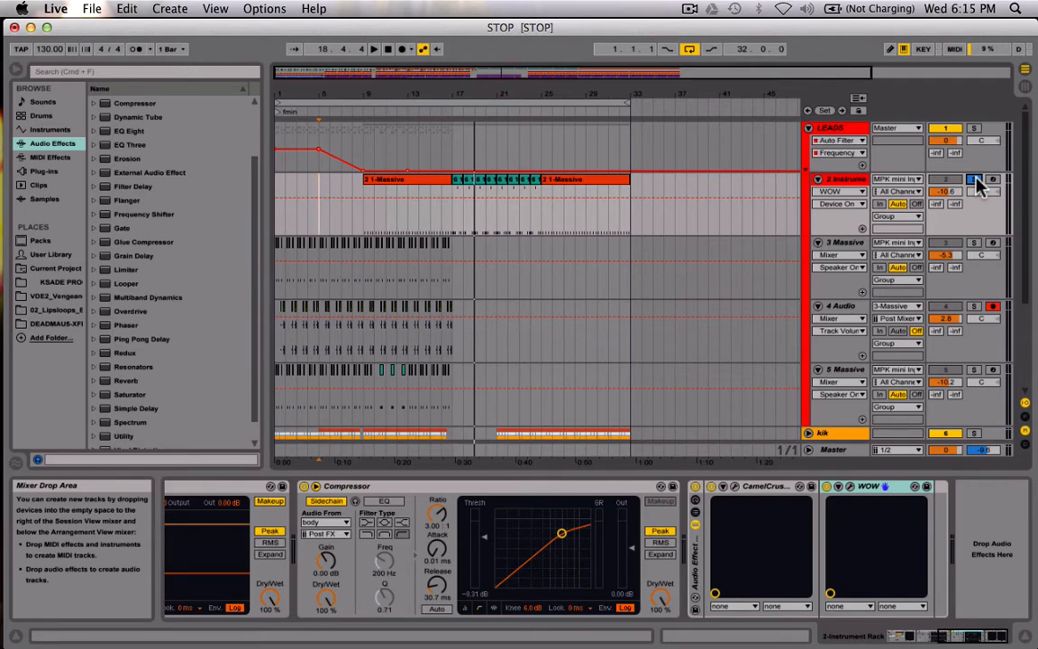
- Show the 2 Instrument track's device chain and review its Instrument Rack with the Massive chains
left_click(847, 178)
scroll(493, 514, "left", 5)
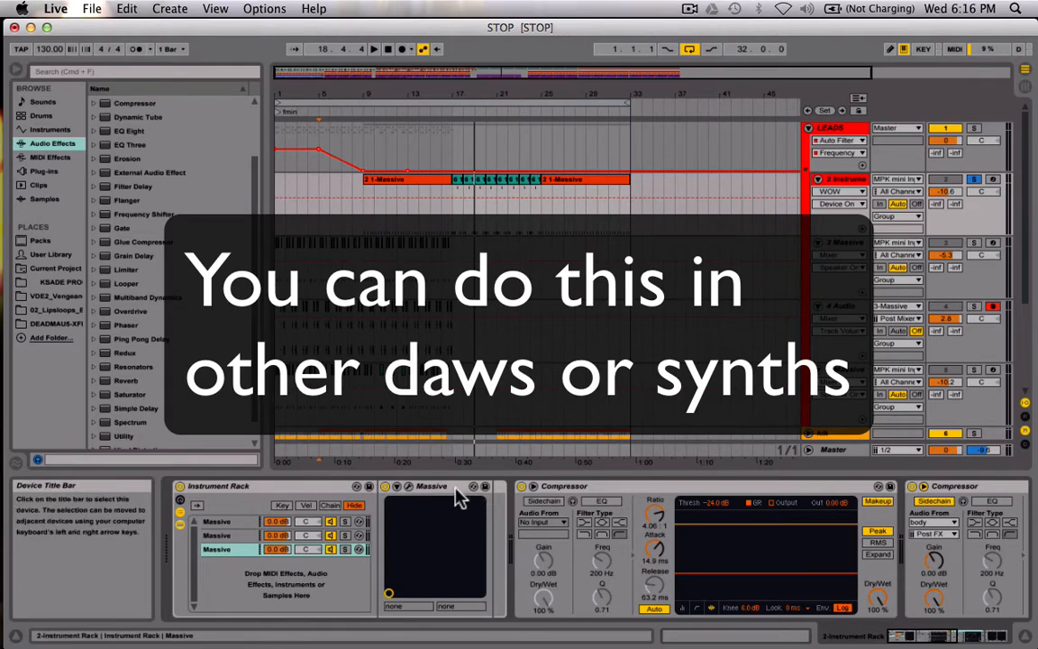
left_click(455, 489)
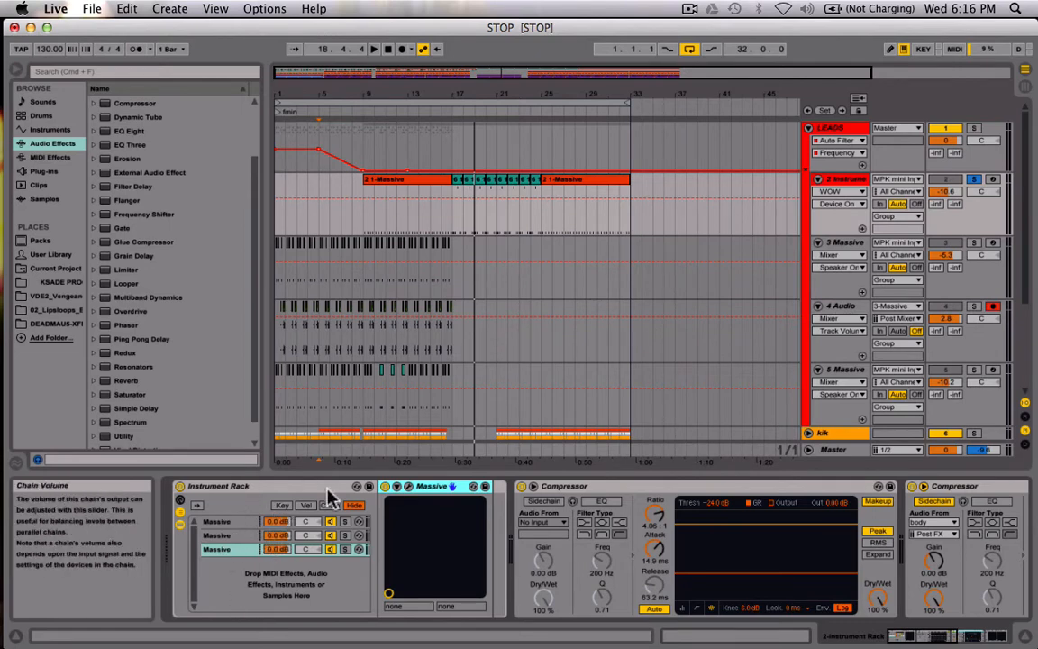
scroll(356, 580, "right", 3)
scroll(356, 580, "left", 3)
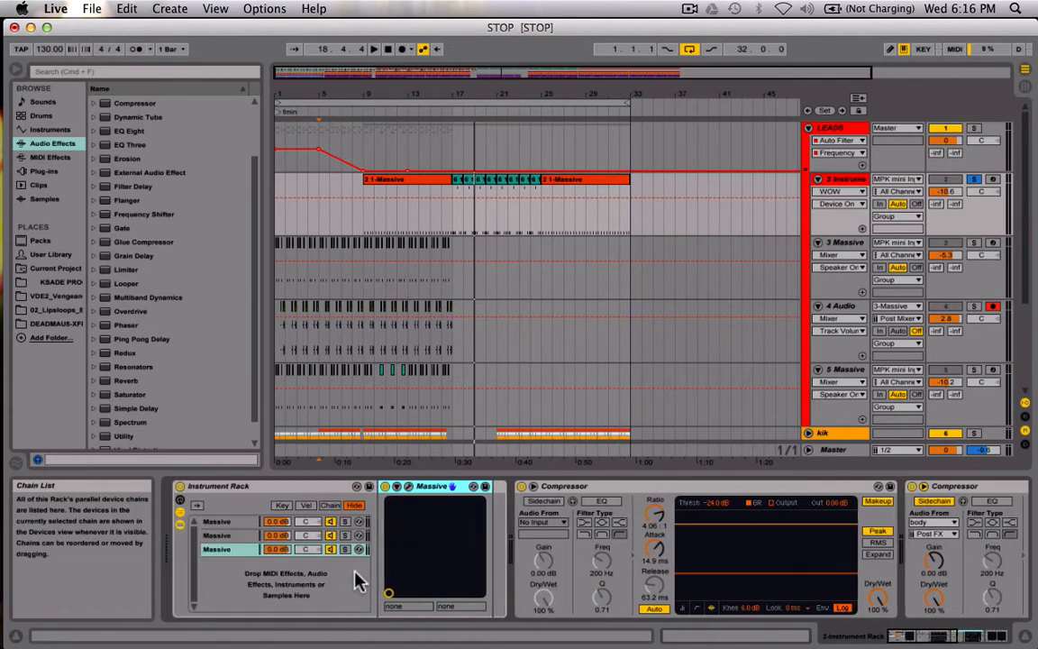
left_click(836, 185)
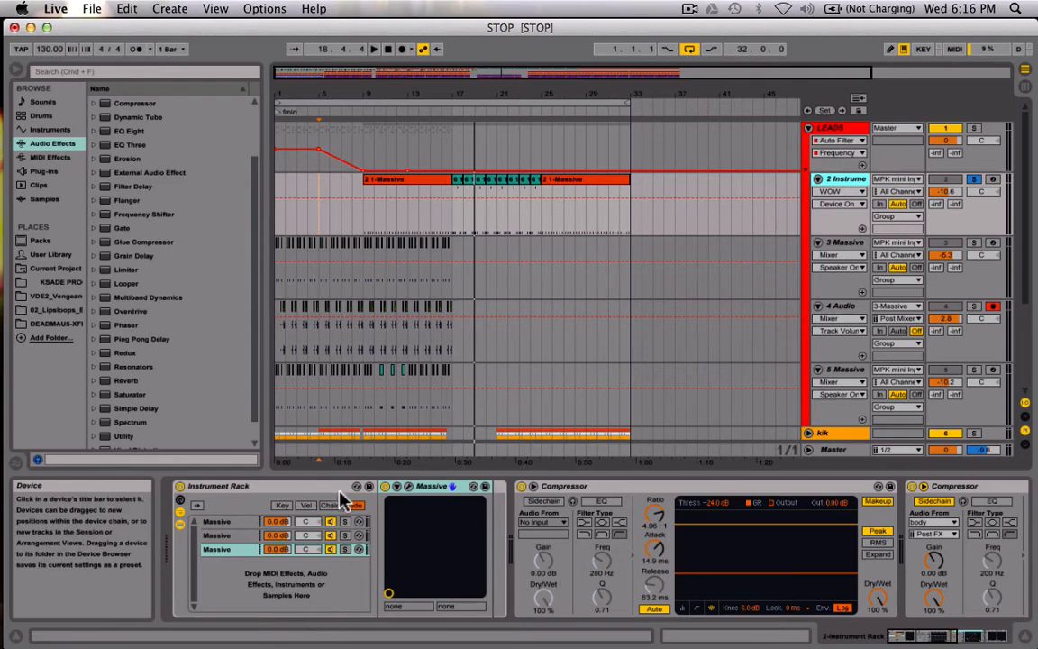
left_click(434, 491)
- Review the CamelCrusher plug-in's settings and deactivate the Audio Effect Rack that holds CamelCrusher and WOW
scroll(433, 492, "right", 10)
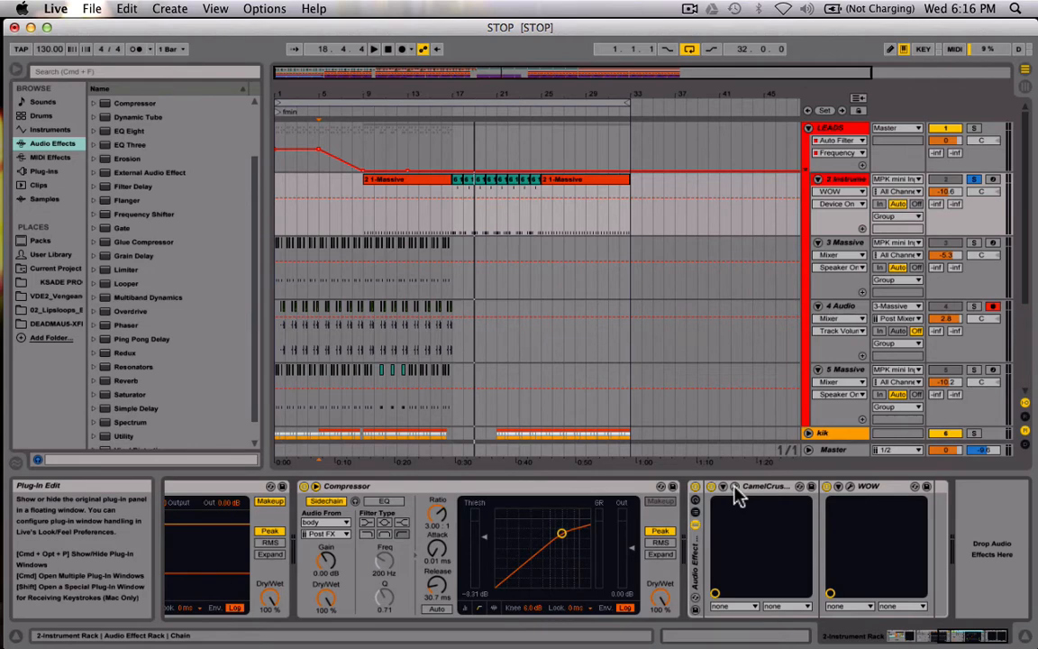
left_click(735, 488)
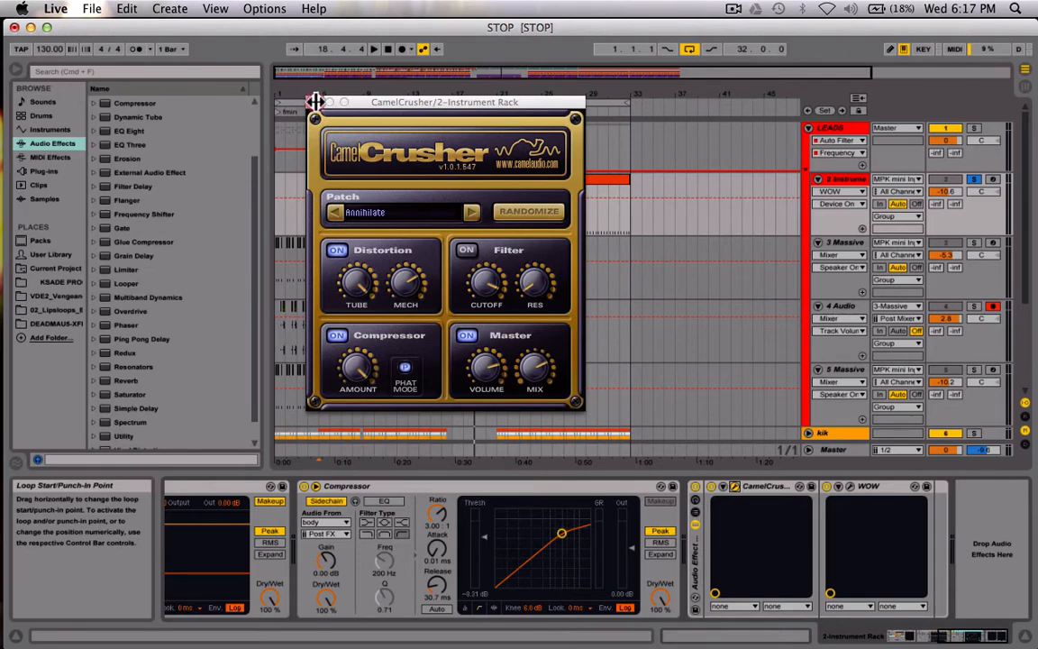
left_click(315, 102)
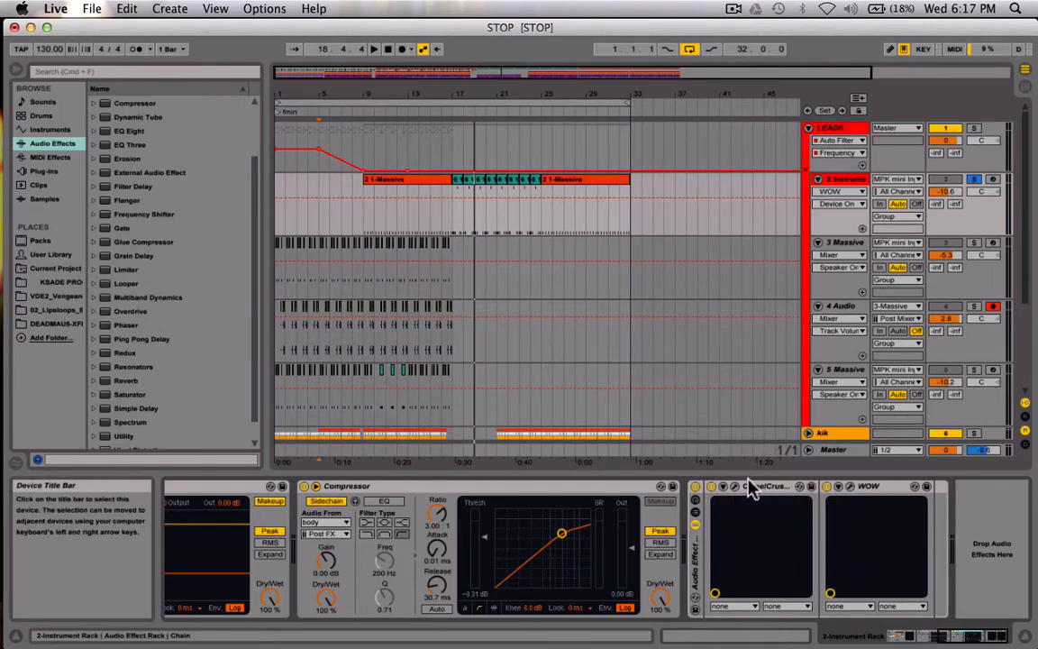
left_click(870, 491)
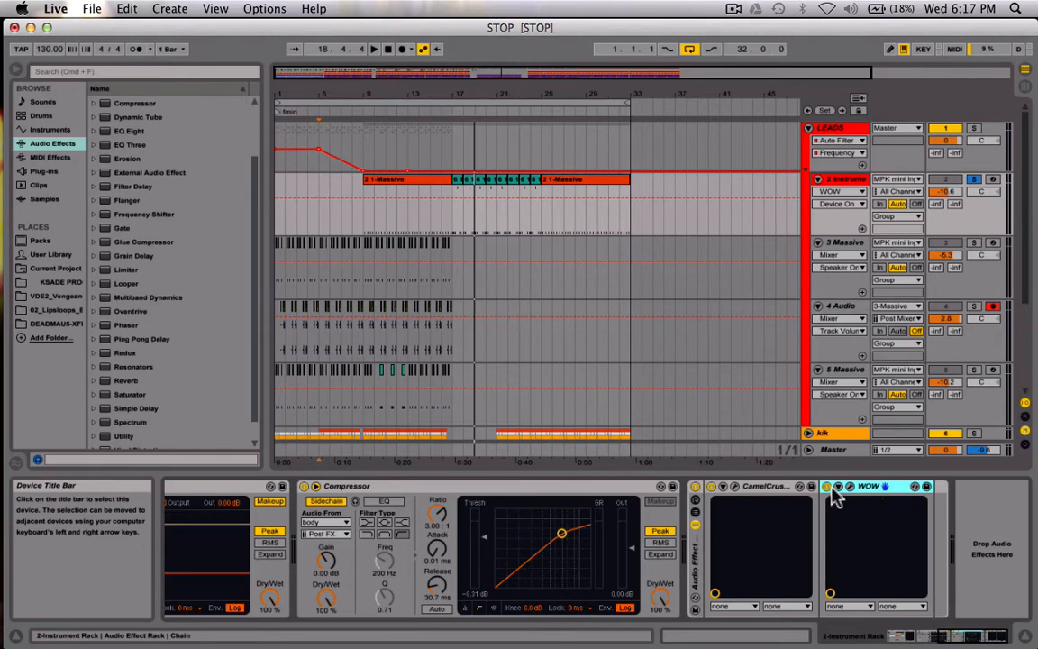
left_click(696, 489)
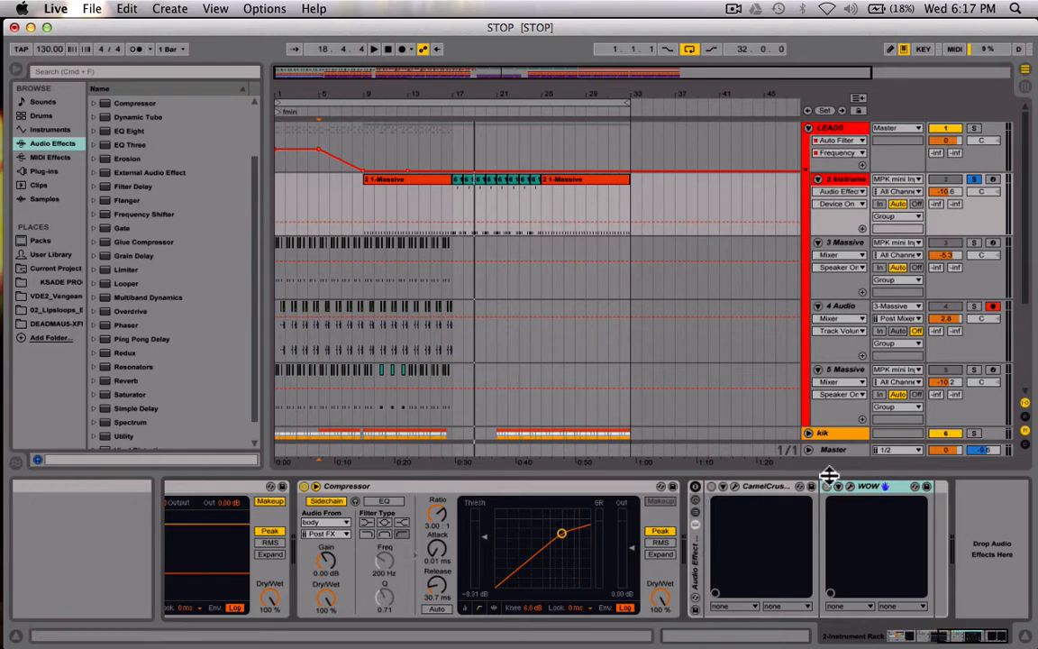
- Examine the devices between the Massive rack and the effect rack, comparing the plain Compressor with the sidechained Compressor
scroll(597, 564, "left", 10)
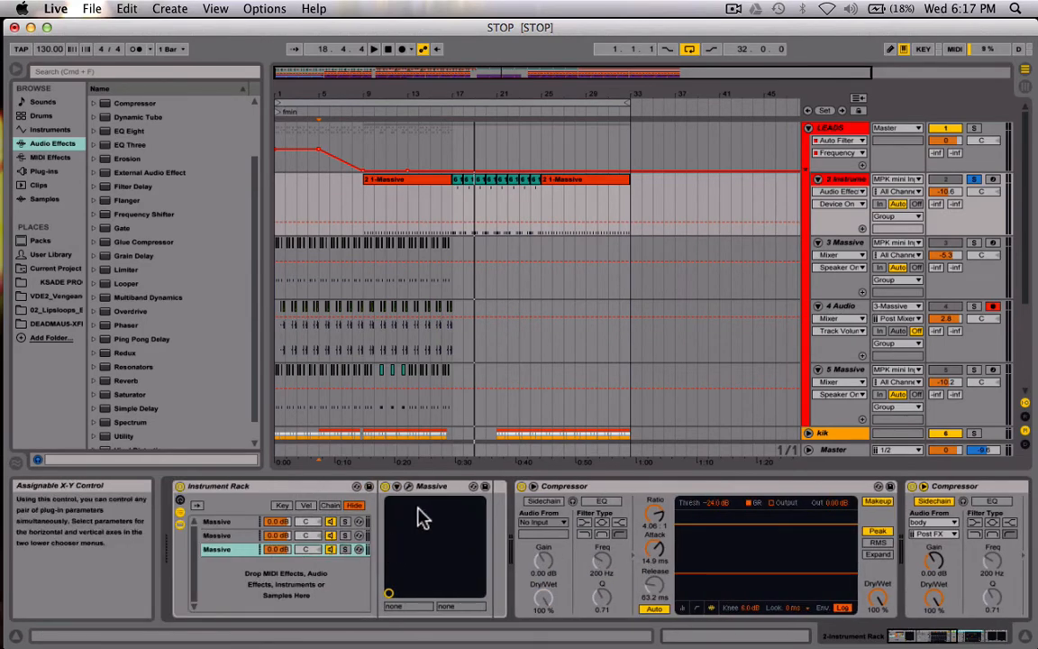
scroll(607, 561, "right", 10)
scroll(607, 561, "left", 10)
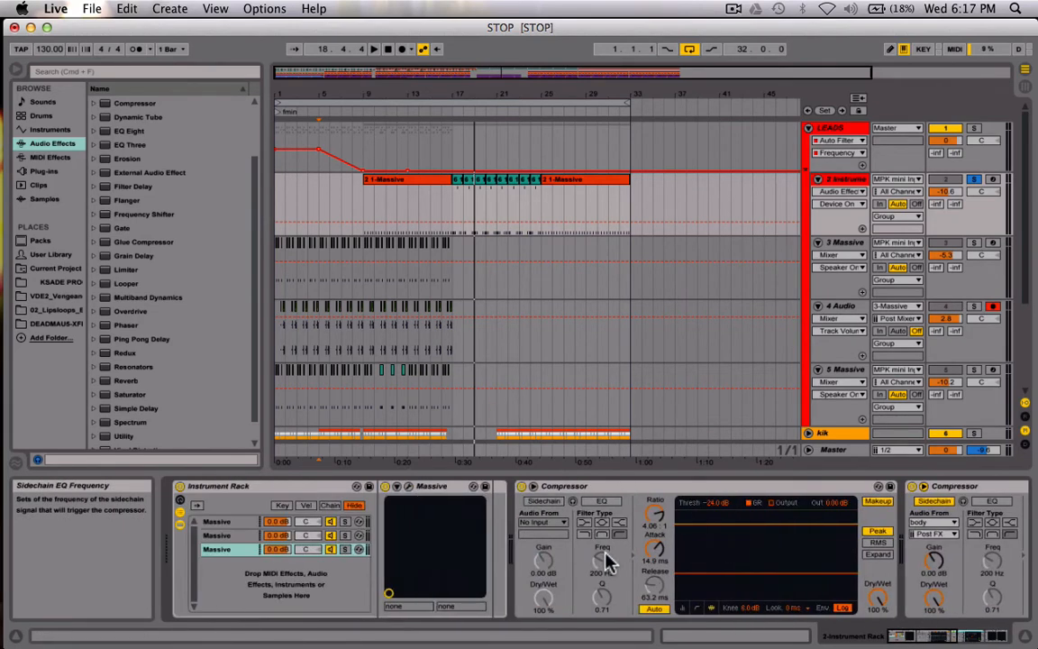
scroll(568, 498, "right", 10)
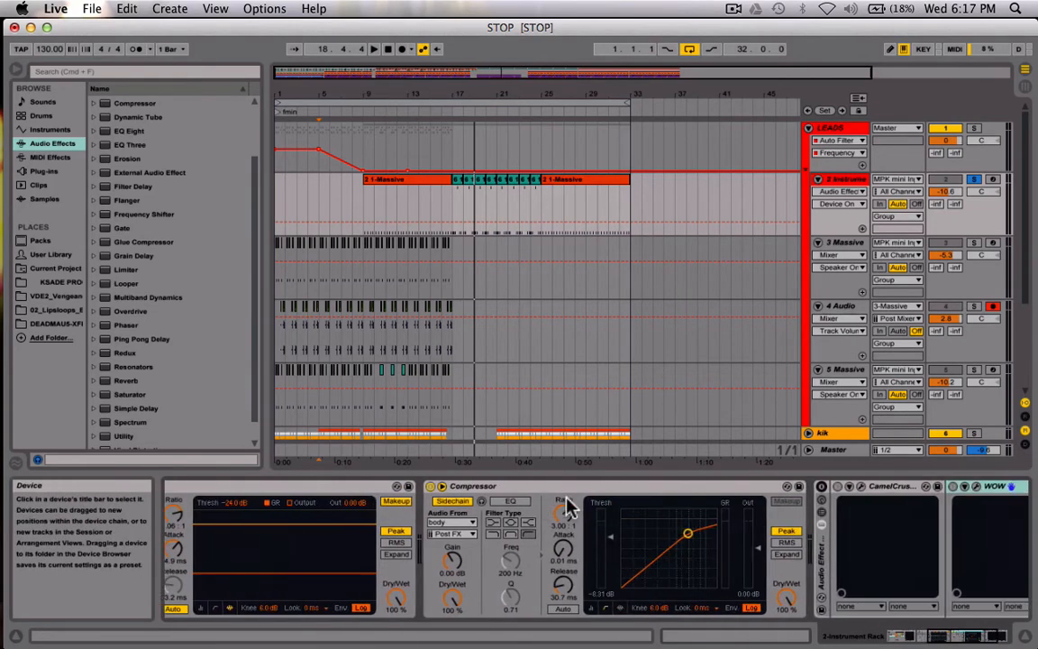
left_click(463, 487)
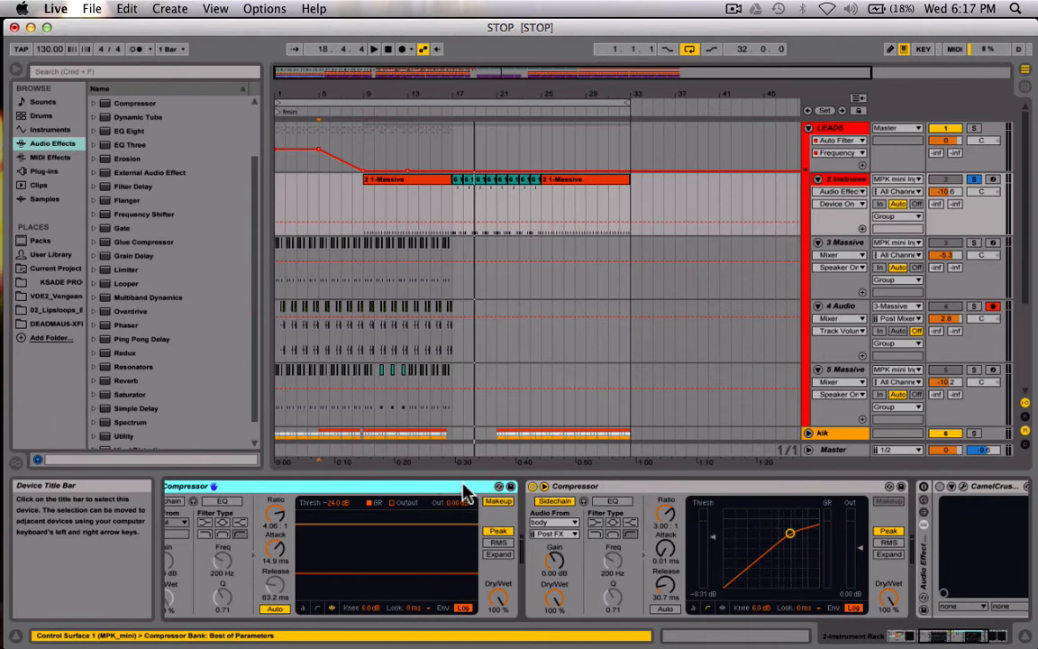
left_click(578, 487)
scroll(580, 490, "left", 5)
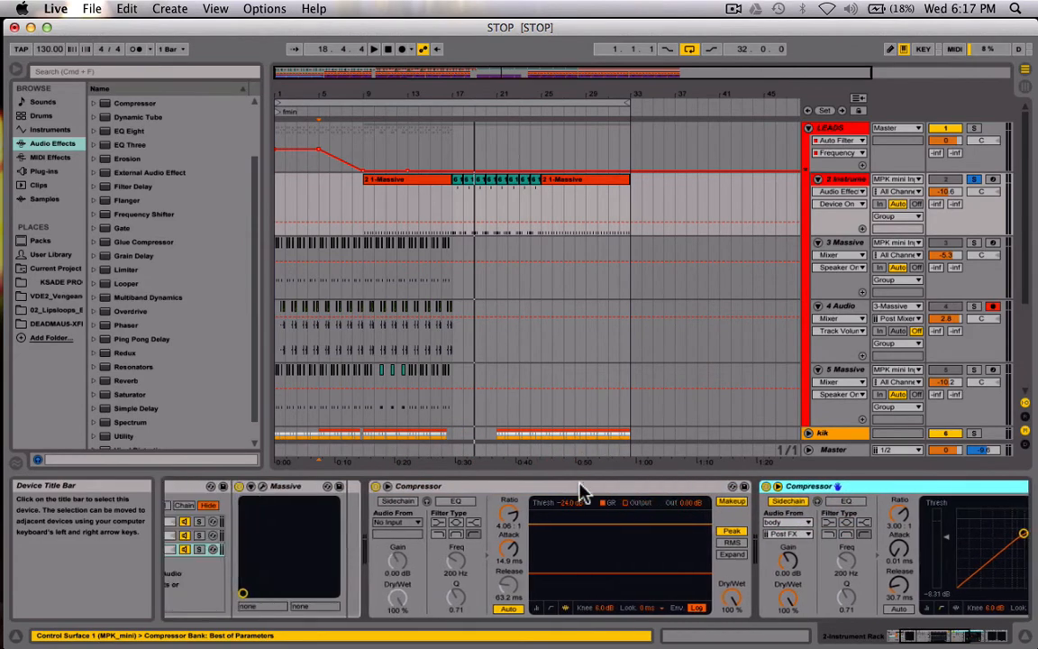
left_click(582, 488)
scroll(582, 493, "right", 5)
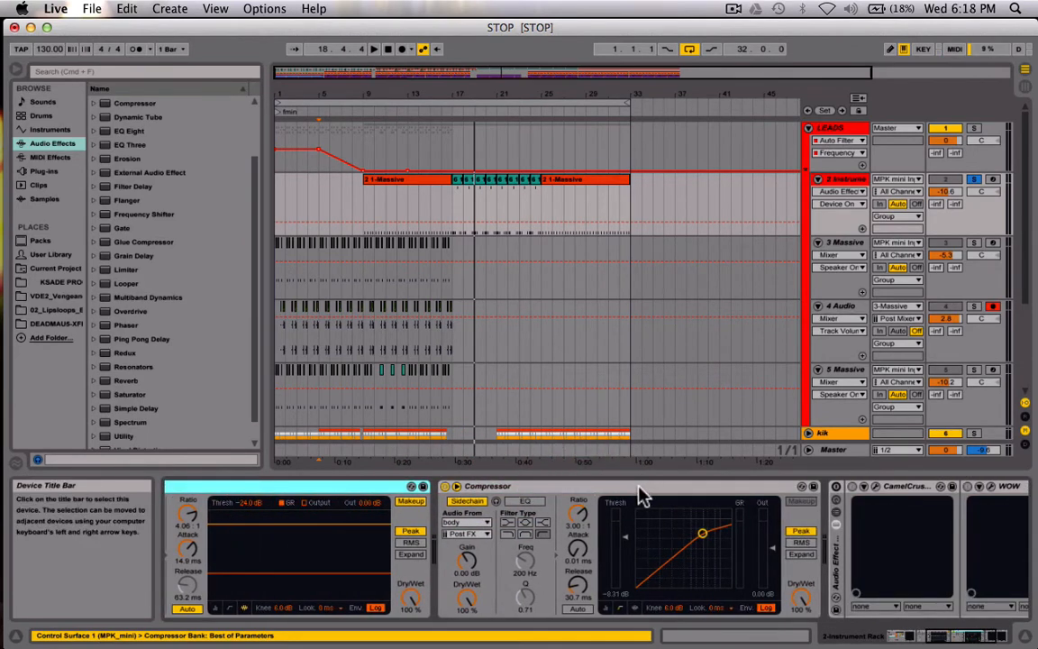
left_click(638, 487)
- Open the synth window of the first Massive chain in the Instrument Rack and move it clear of the chain list
scroll(638, 487, "left", 5)
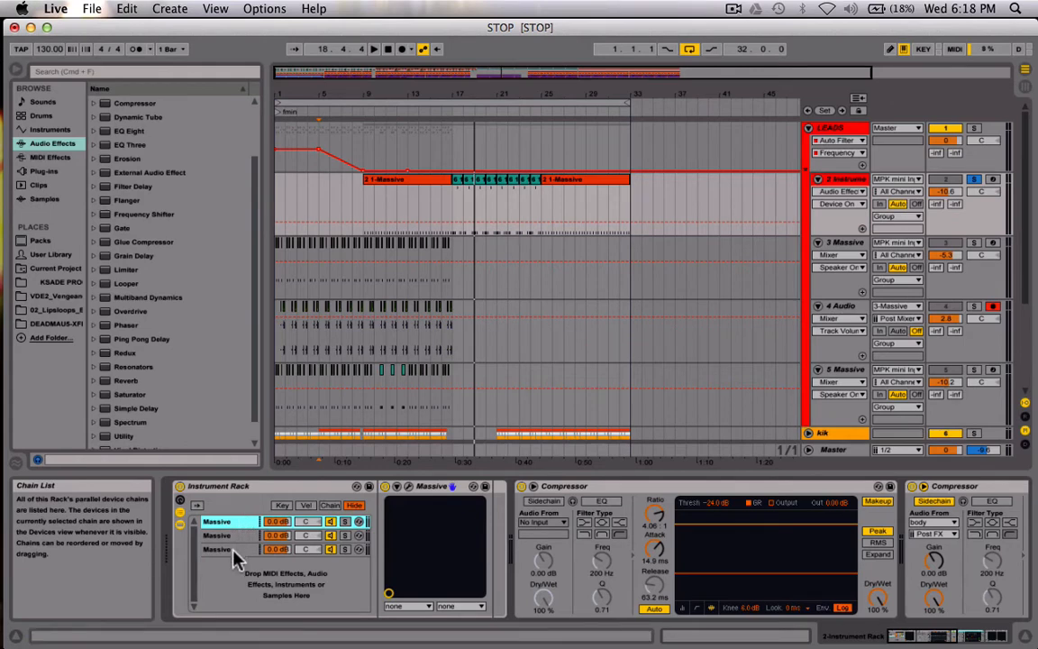
left_click(409, 489)
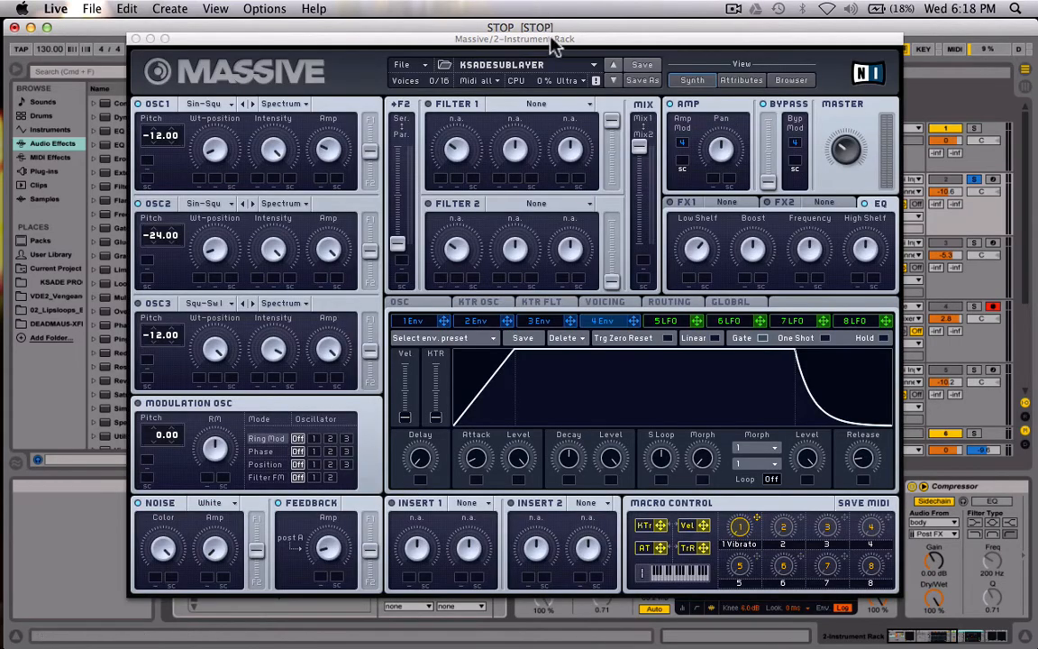
left_click_drag(556, 41, 553, 57)
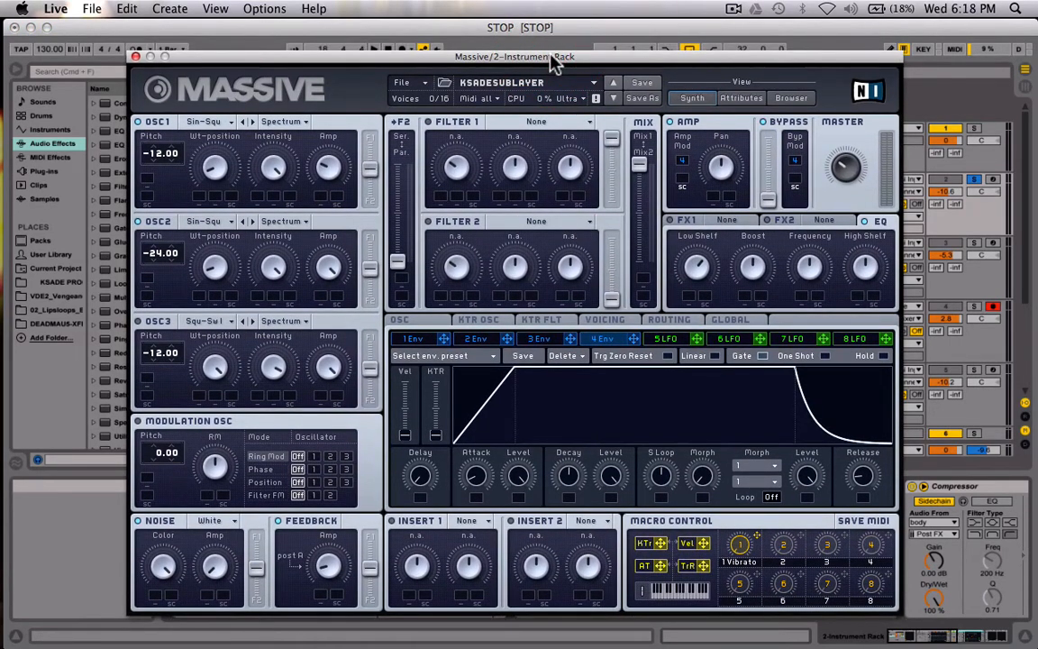
left_click_drag(552, 56, 926, 110)
- Solo the first Massive chain and play the arrangement from bar 17 to hear that layer alone
left_click(347, 523)
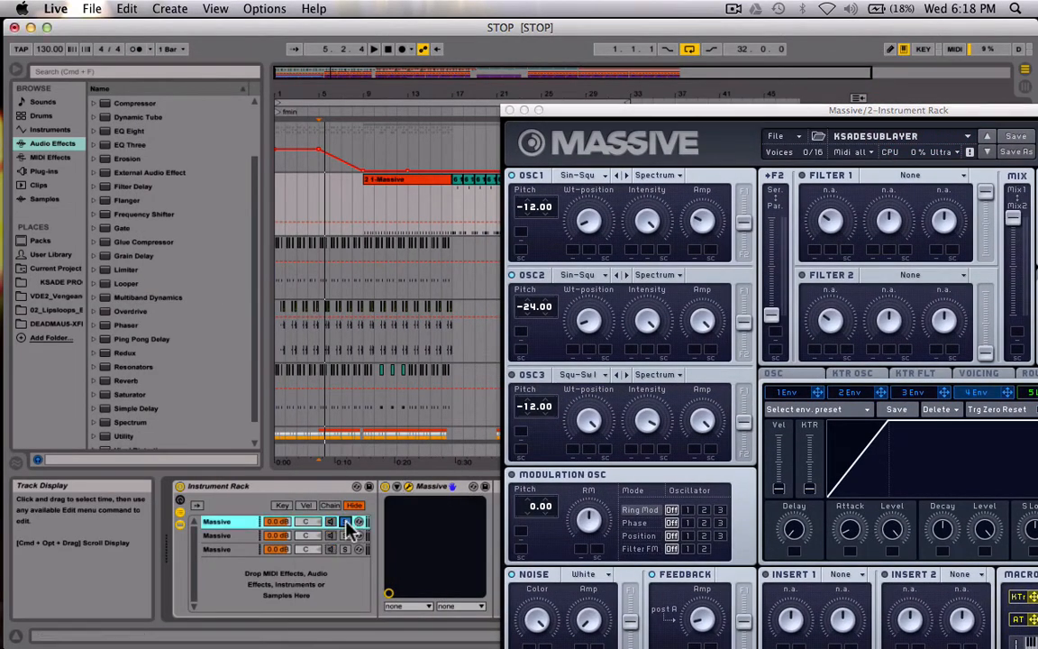
left_click(455, 213)
key("space")
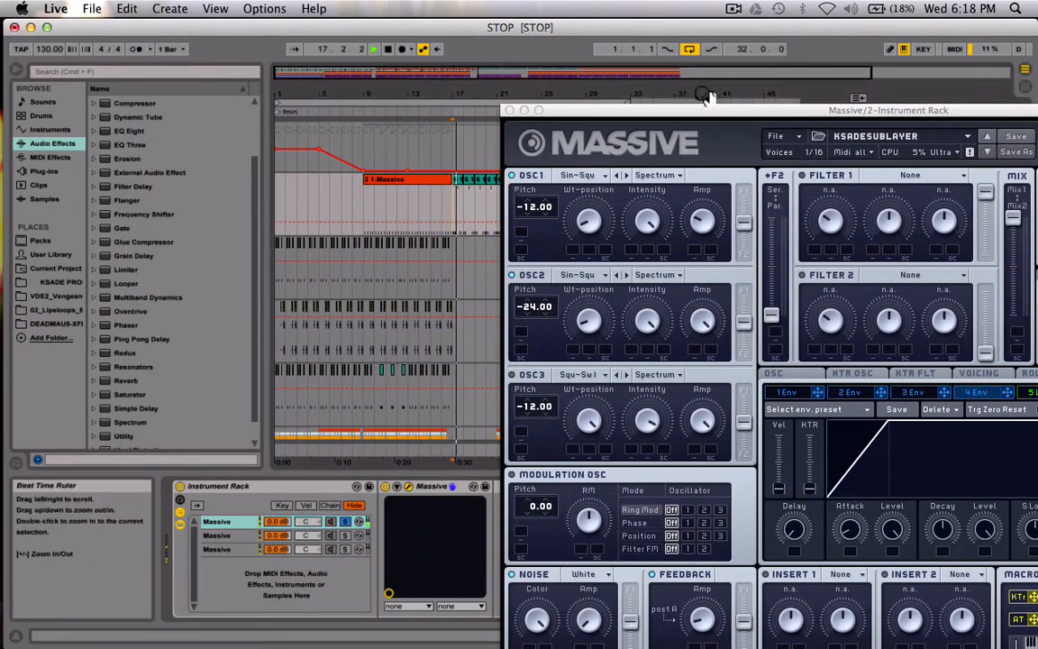
- Bring the full Massive window back into view and choose the Sin-Square wavetable for OSC1
left_click_drag(702, 109, 307, 59)
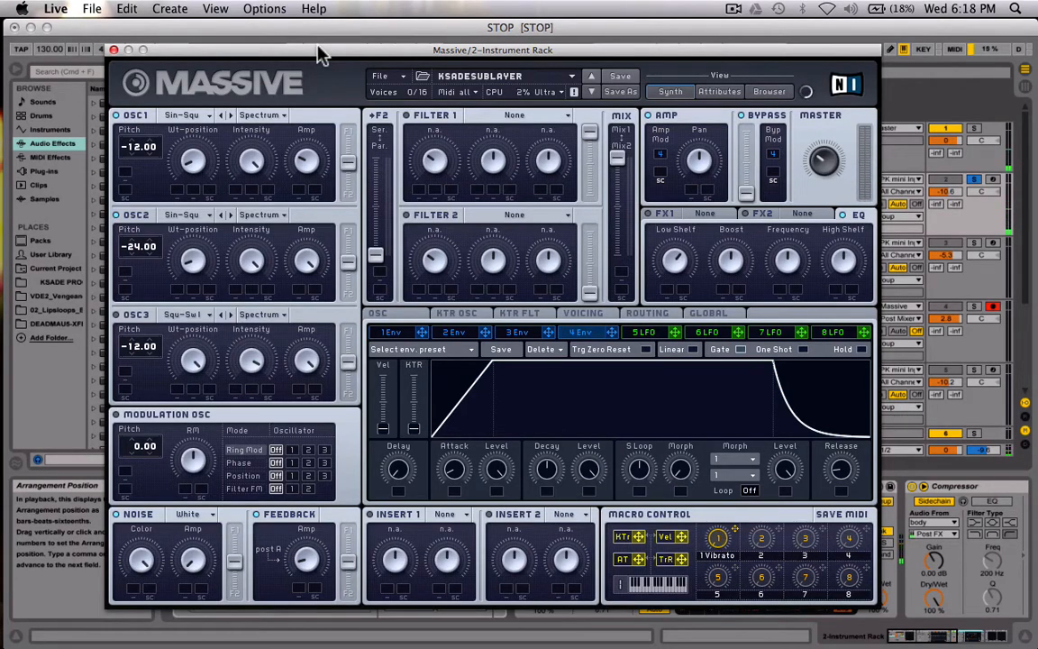
left_click_drag(322, 56, 327, 77)
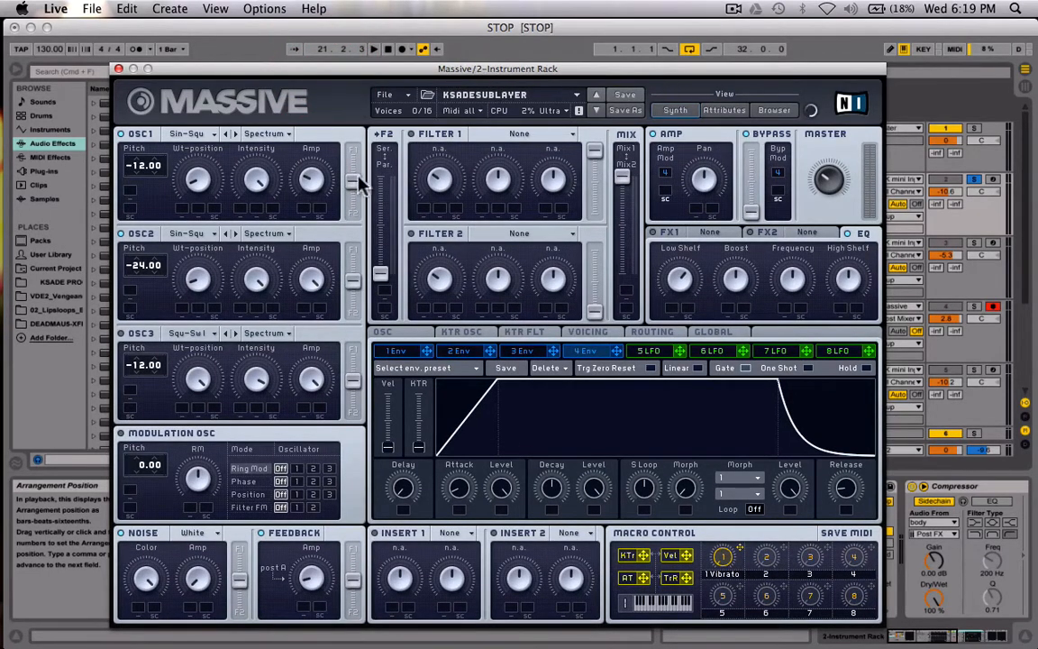
left_click_drag(435, 67, 458, 55)
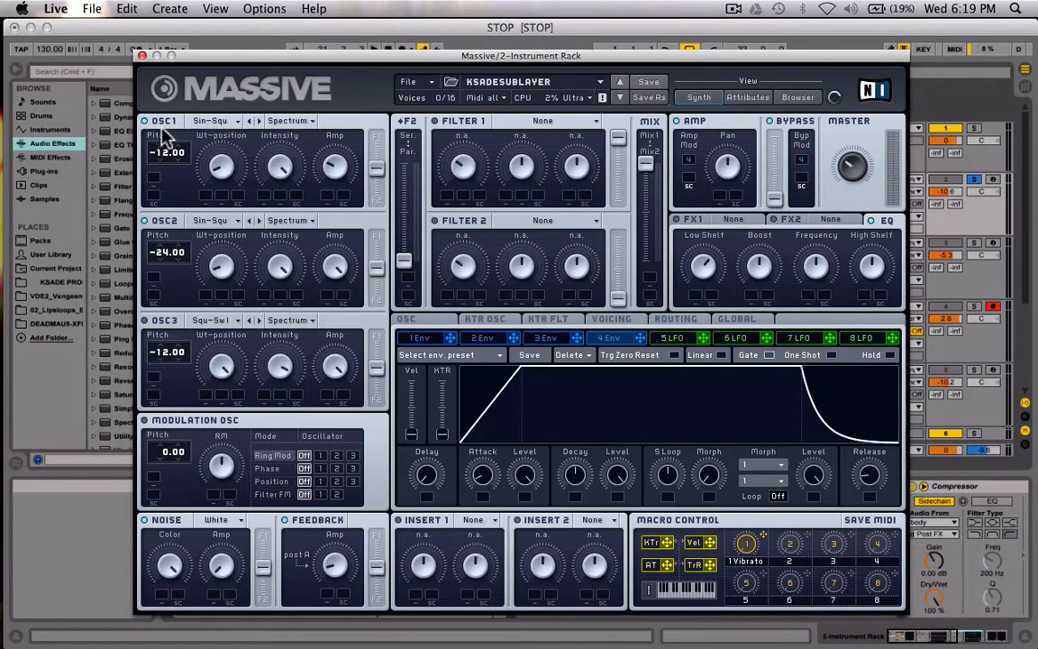
left_click(217, 124)
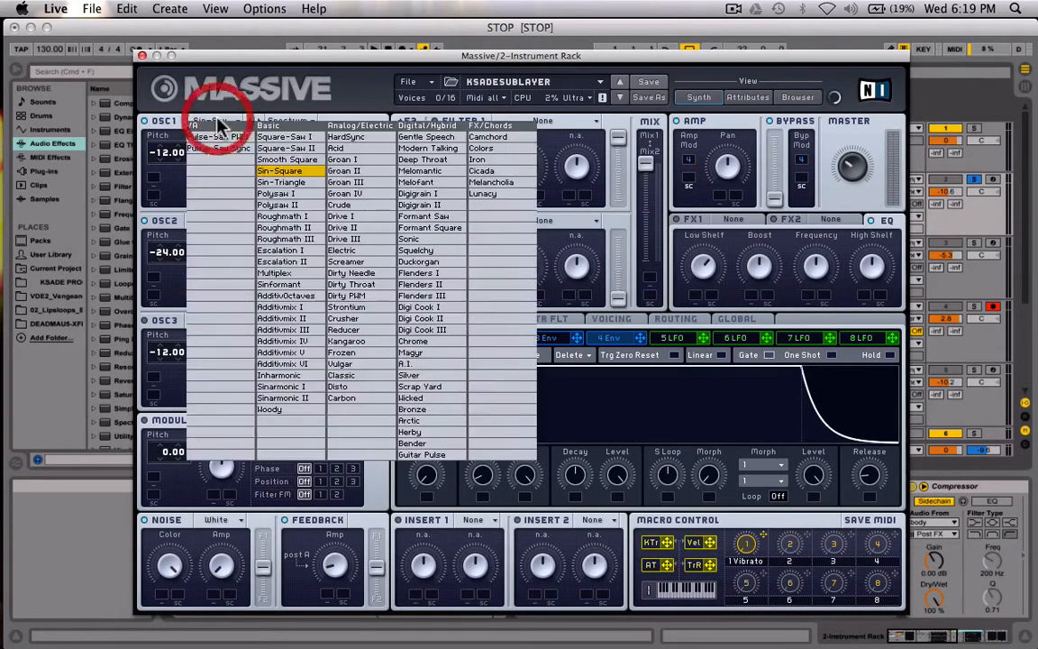
left_click(279, 172)
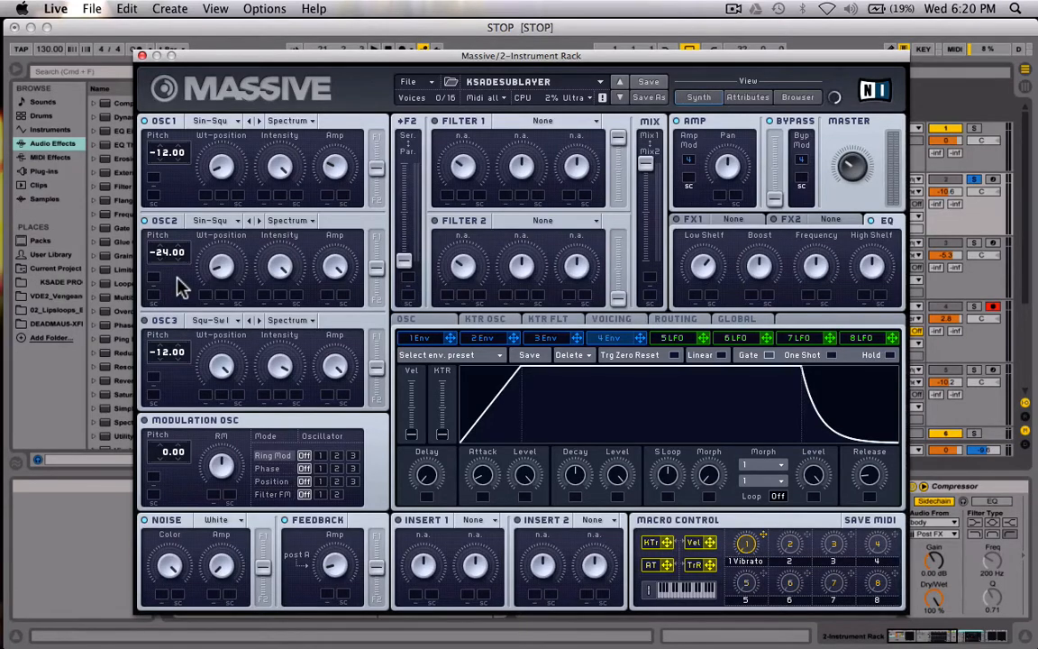
left_click(336, 167)
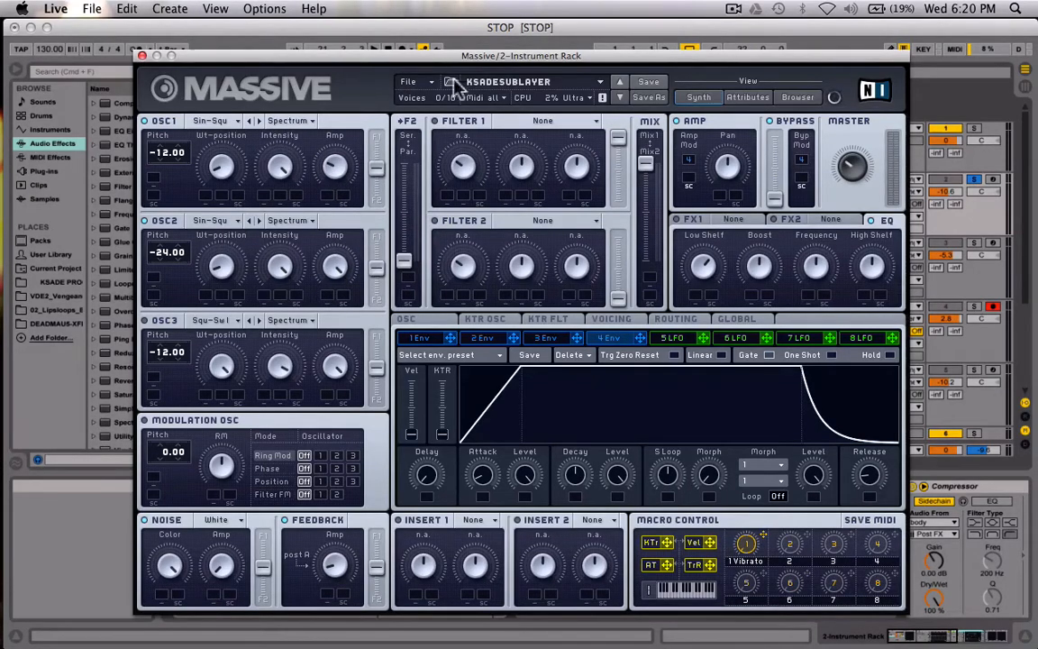
left_click(408, 81)
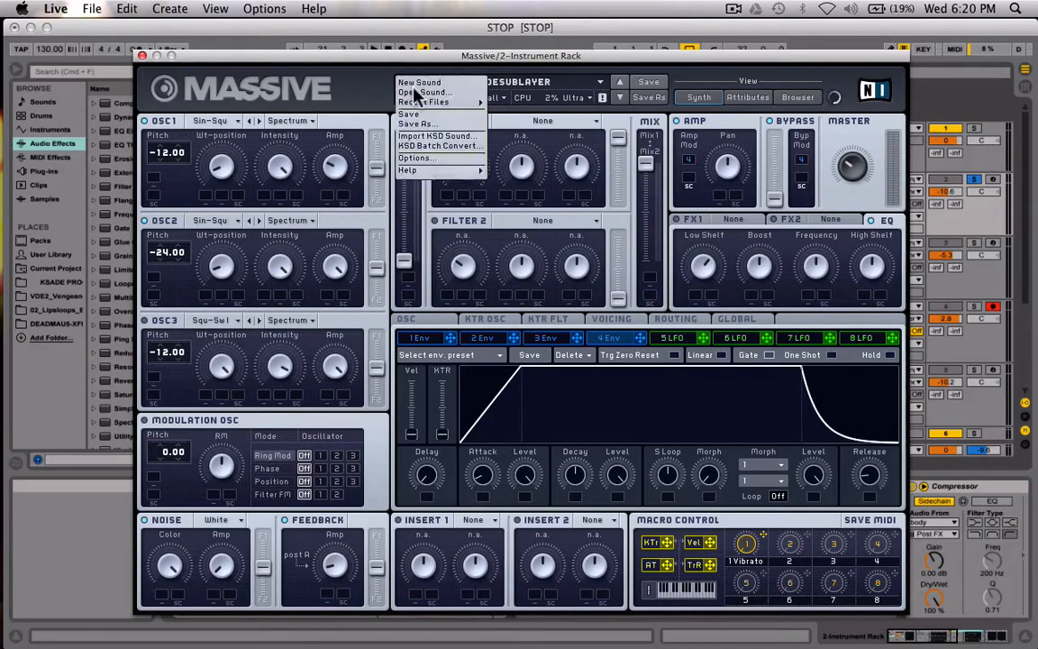
left_click(342, 92)
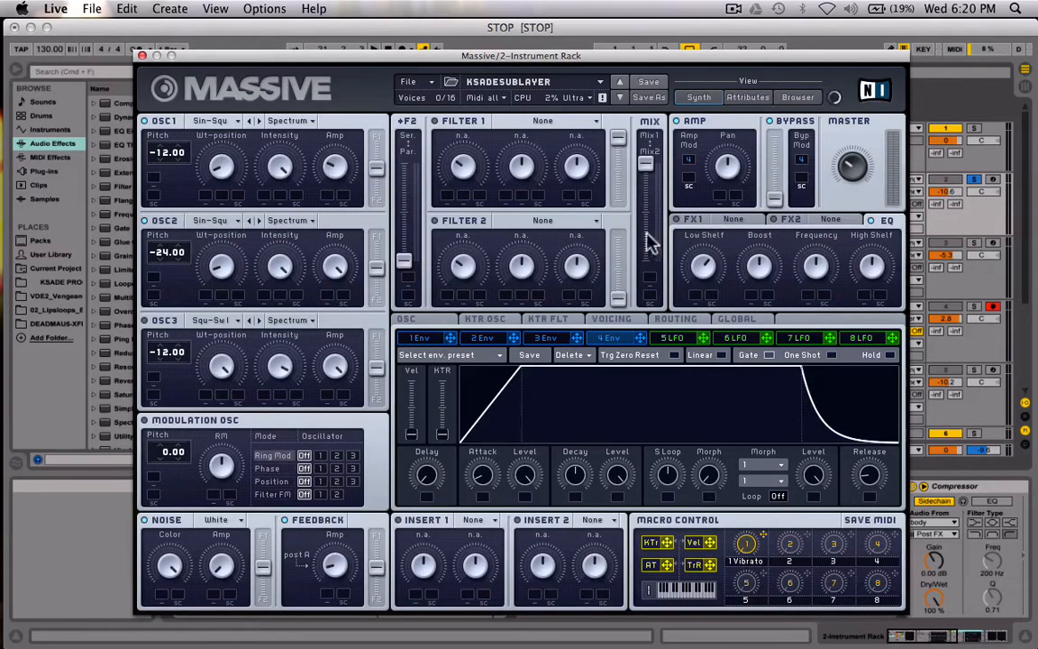
- Examine Massive's Voicing settings, including the Pan Position unison spread, and return to envelope 4
left_click(622, 321)
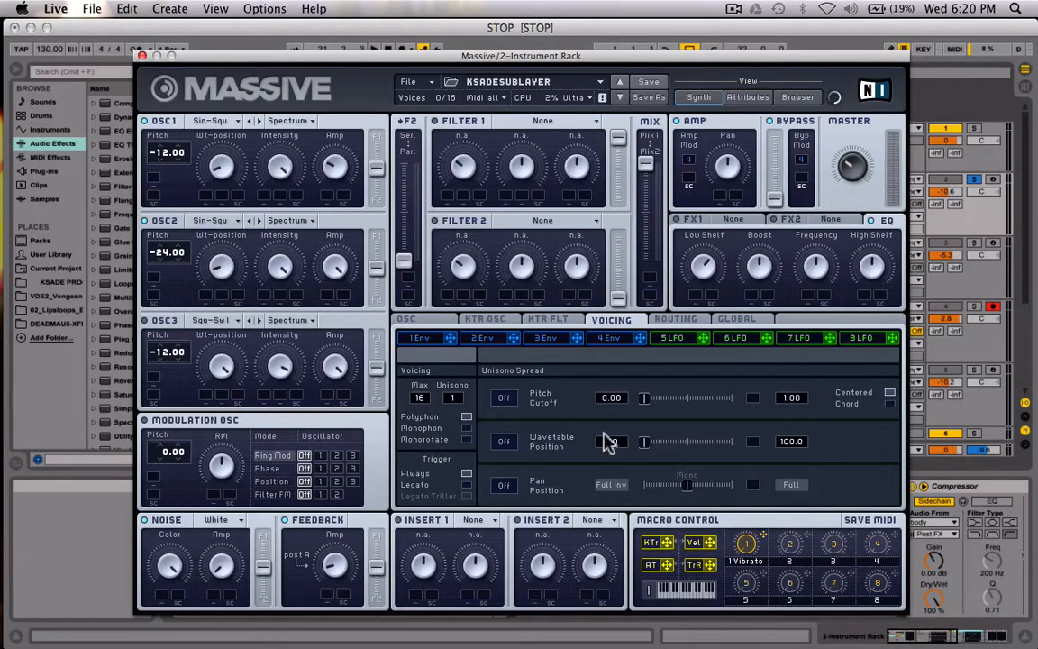
left_click(507, 488)
left_click(505, 486)
left_click(609, 340)
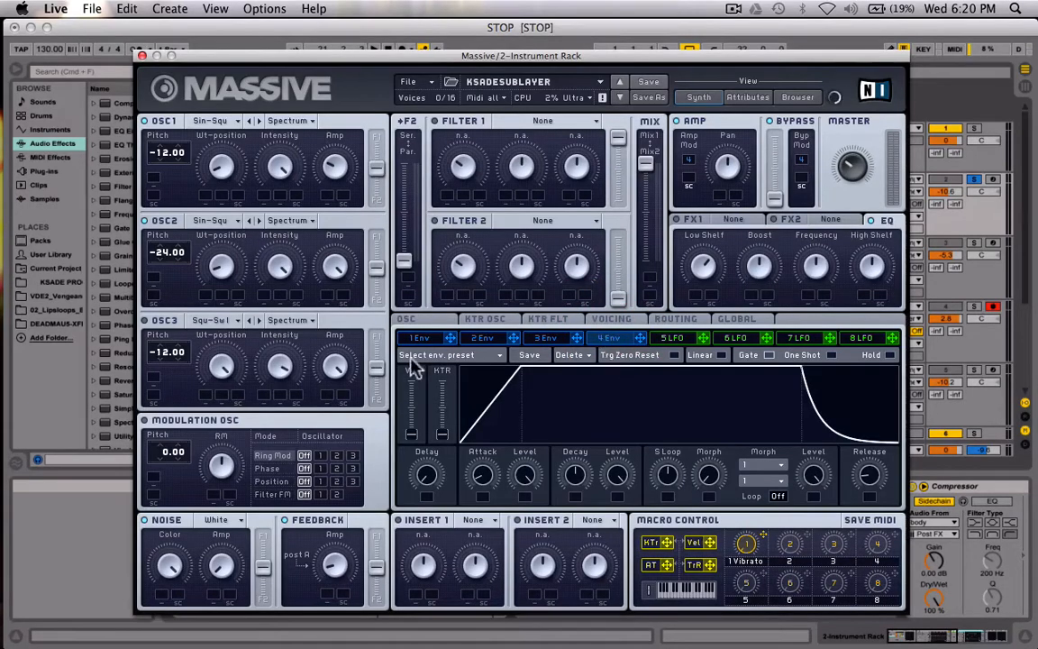
- Review the oscillator and EQ settings of the first Massive layer and close its synth window
left_click(430, 320)
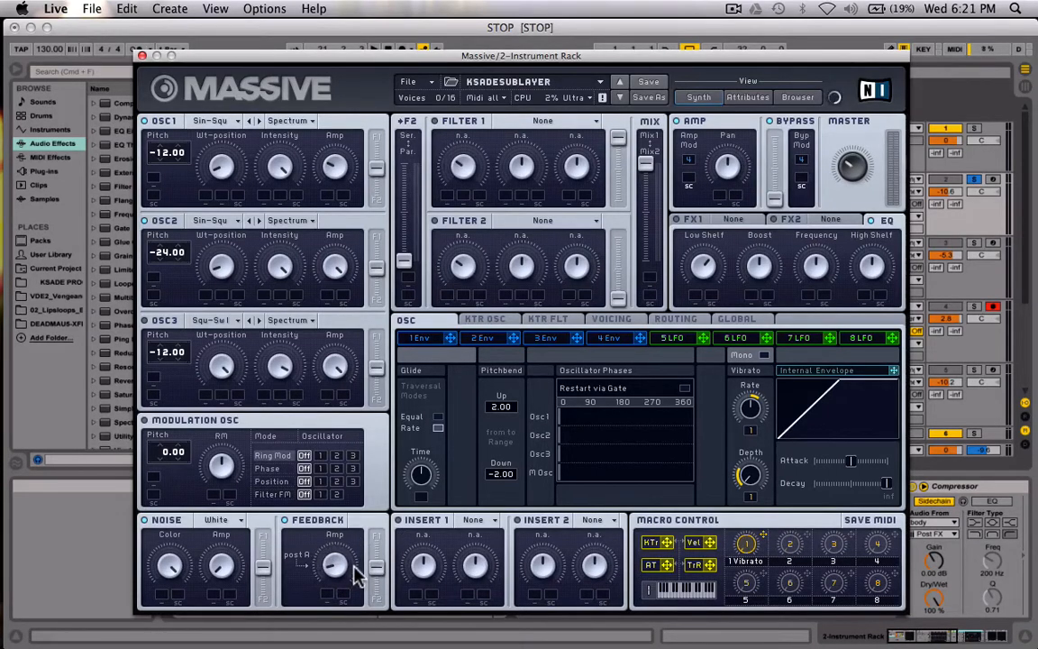
left_click(890, 220)
left_click(141, 56)
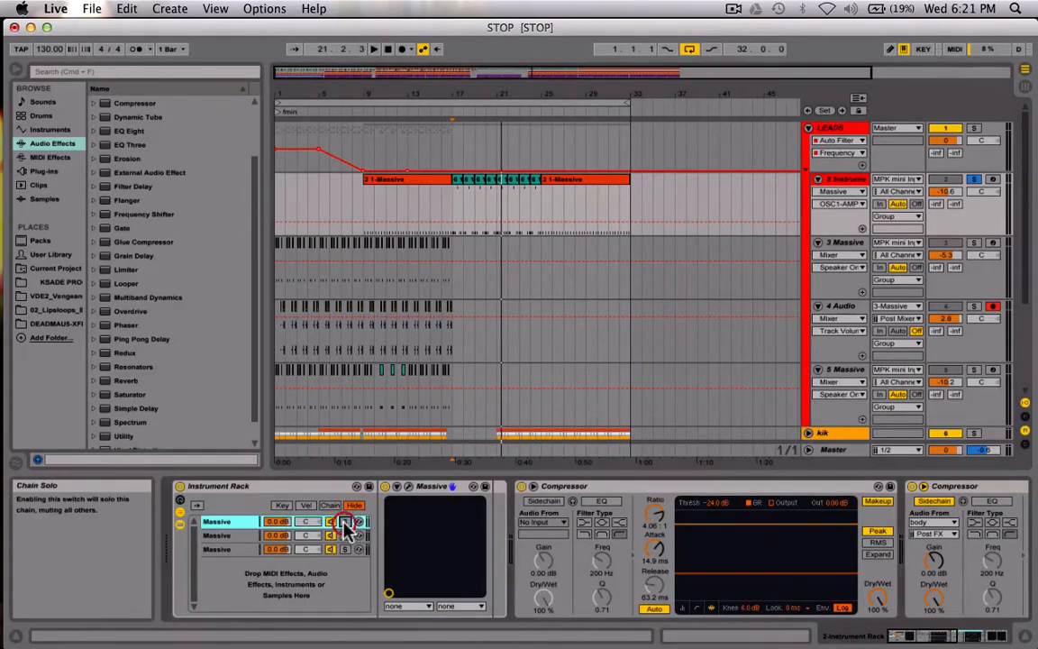
- Select the second Massive chain in the Instrument Rack and look over the tracks in the arrangement
left_click(216, 536)
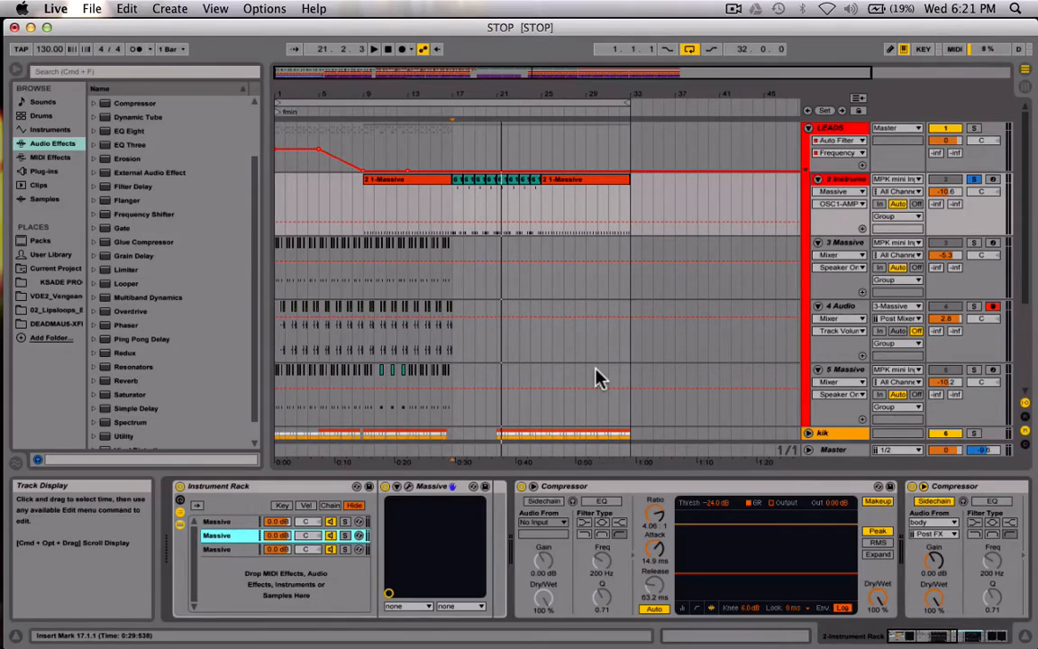
scroll(600, 377, "down", 5)
scroll(599, 377, "up", 4)
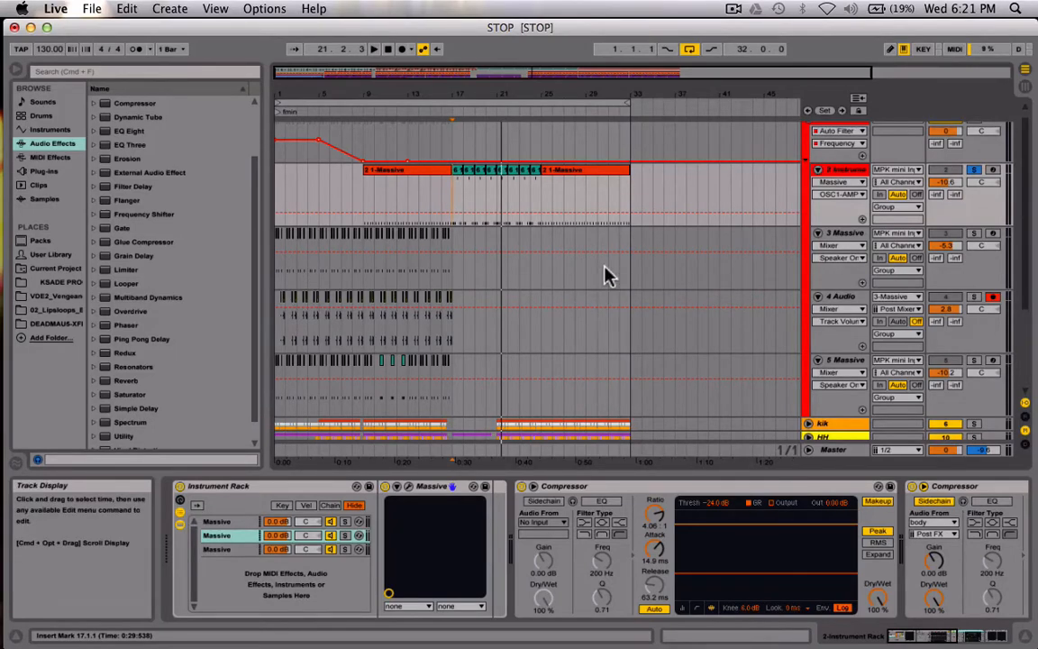
scroll(606, 275, "down", 3)
scroll(605, 275, "up", 3)
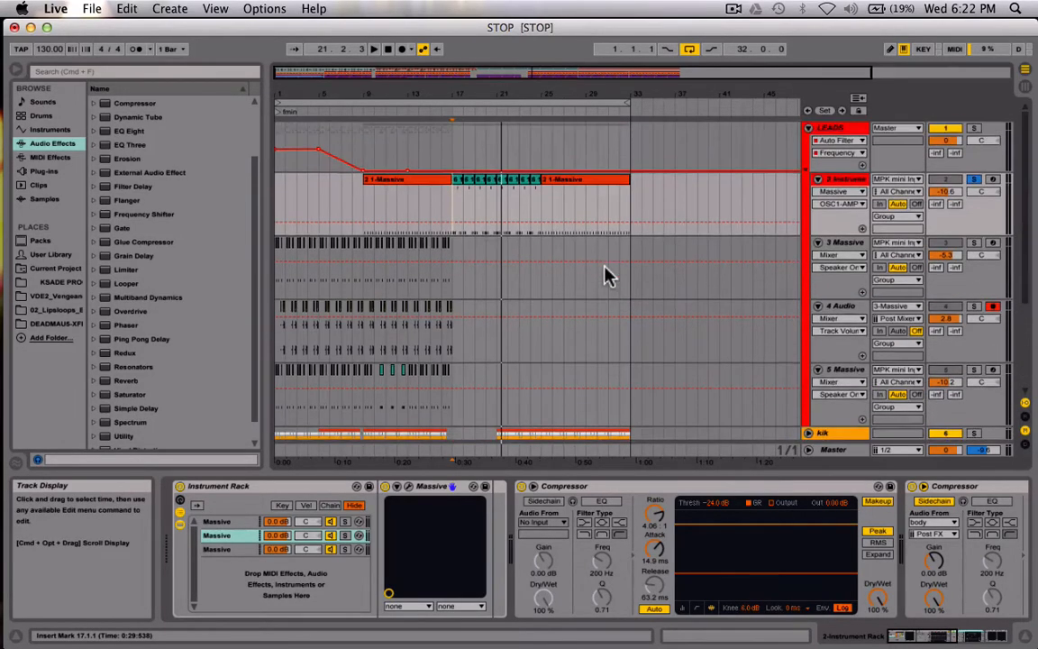
- Select the first chain's Massive device, hide the Instrument Rack's chain list and devices, and show them again
left_click(231, 522)
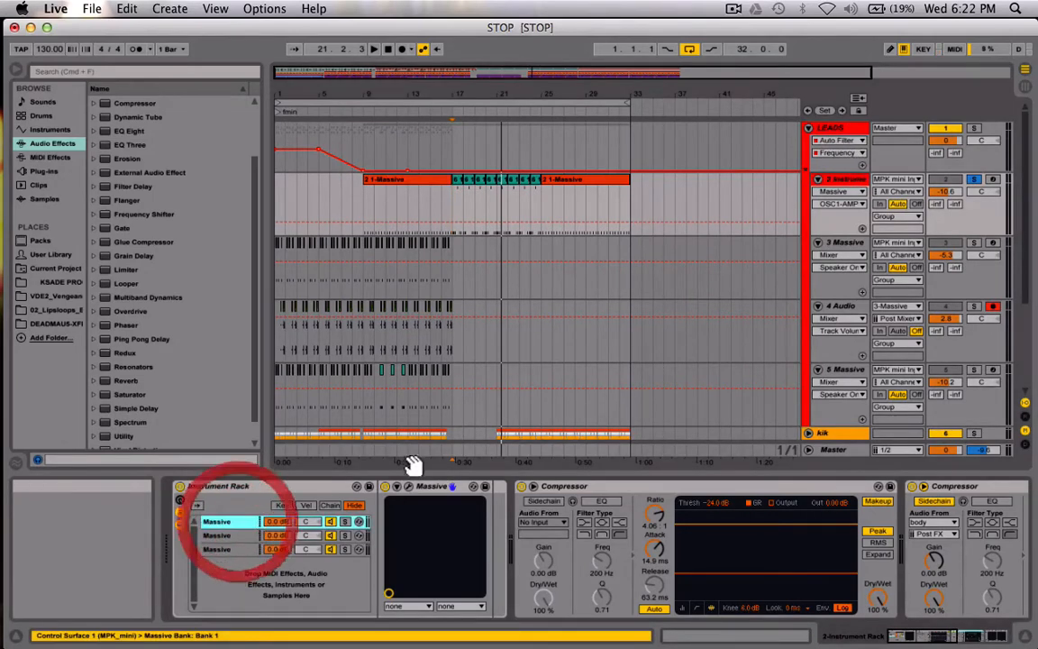
left_click(450, 487)
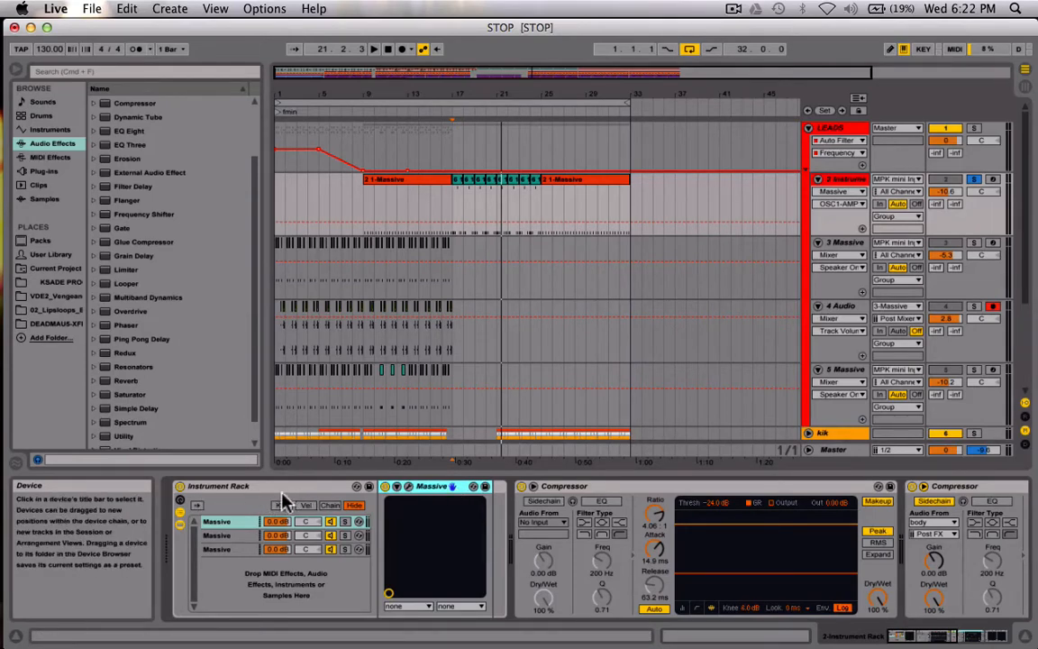
left_click(180, 512)
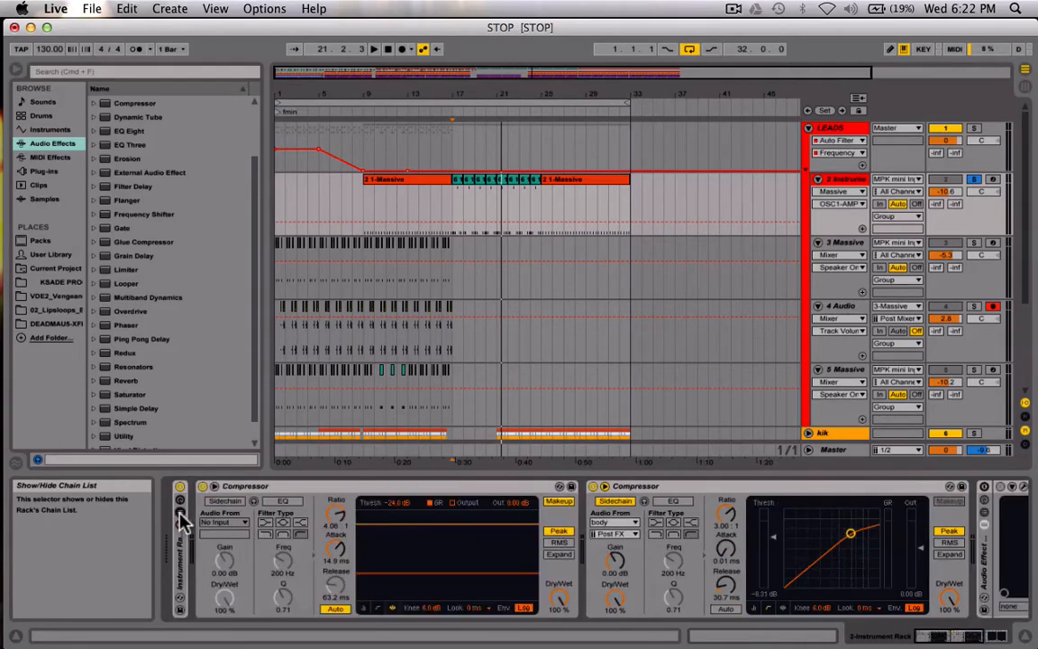
left_click(181, 513)
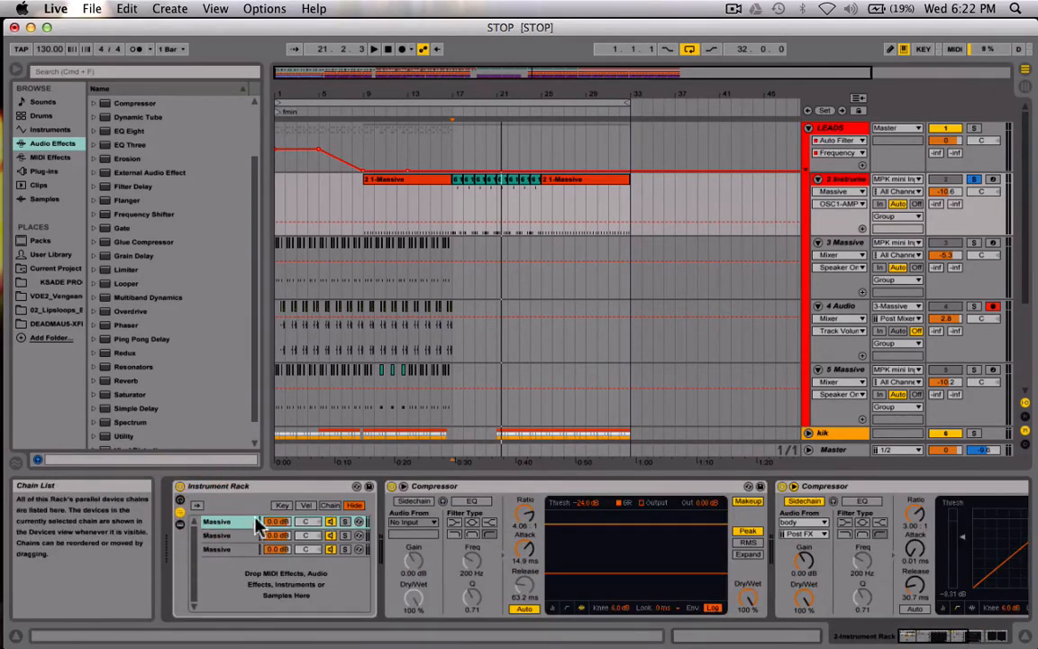
left_click(181, 525)
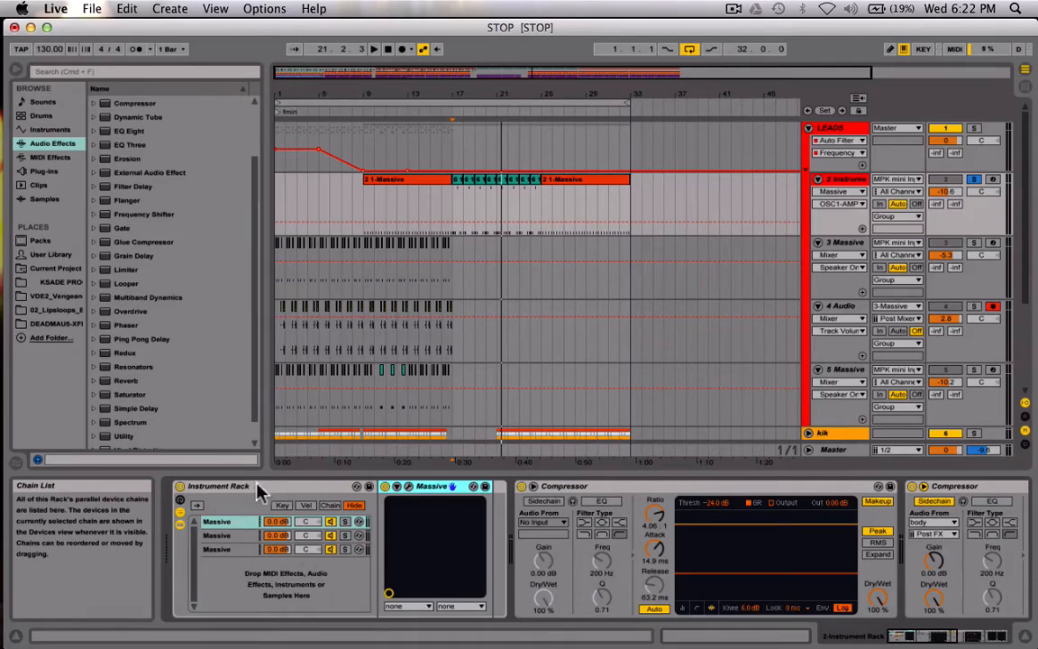
- Alternate between the first and second Massive chains in the rack, ending on the second
left_click(231, 526)
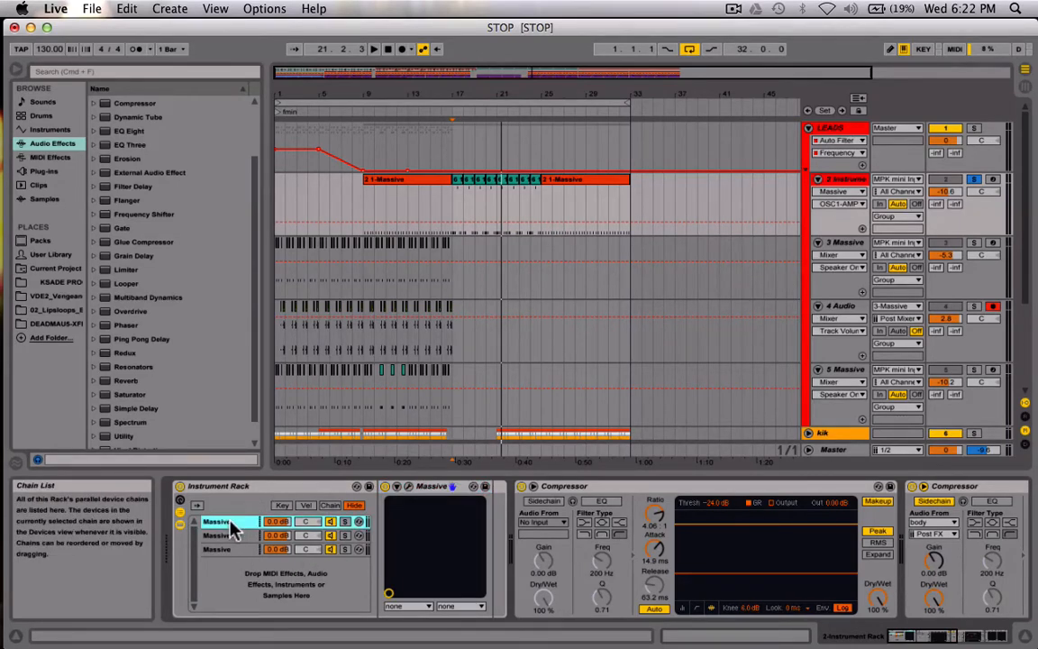
left_click(233, 535)
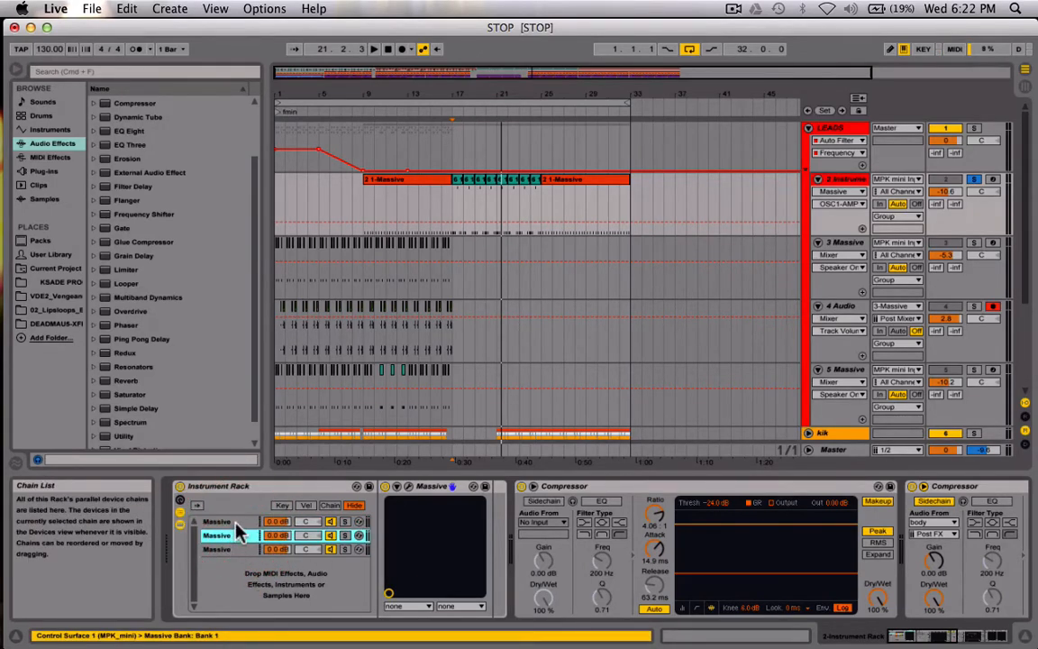
left_click(235, 522)
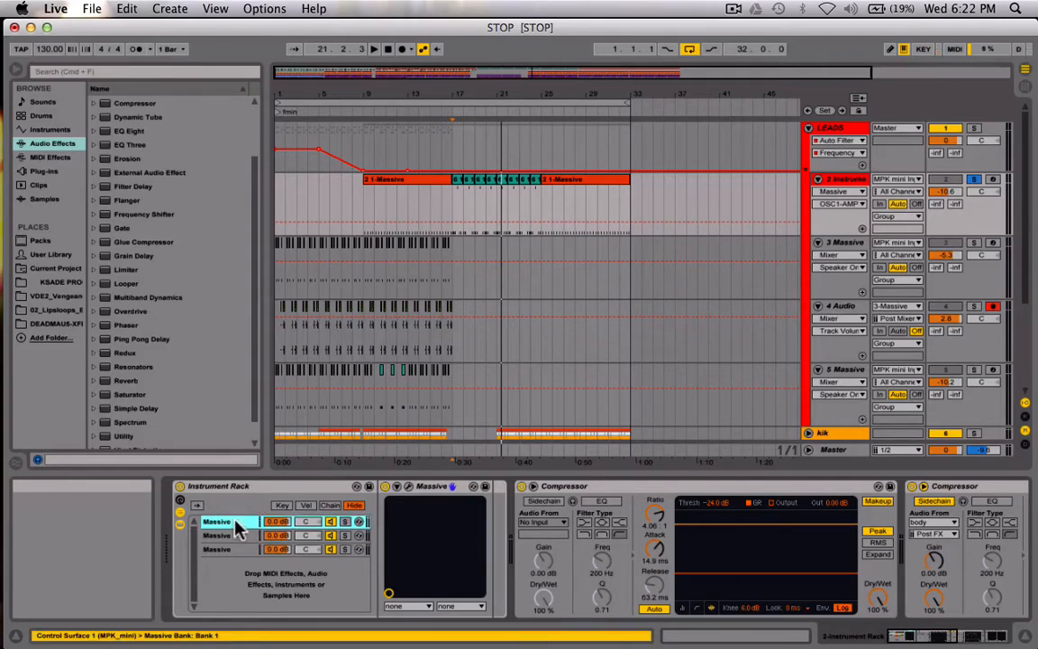
left_click(236, 536)
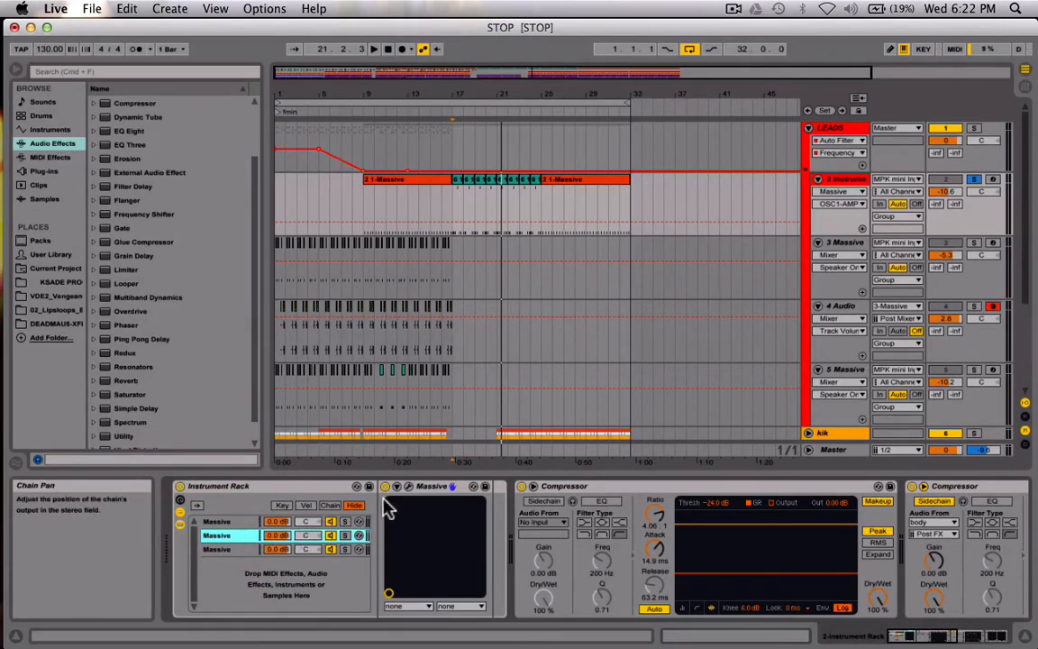
- Open the second chain's Massive window, check its chain in the rack, and place the window fully in view
left_click(410, 487)
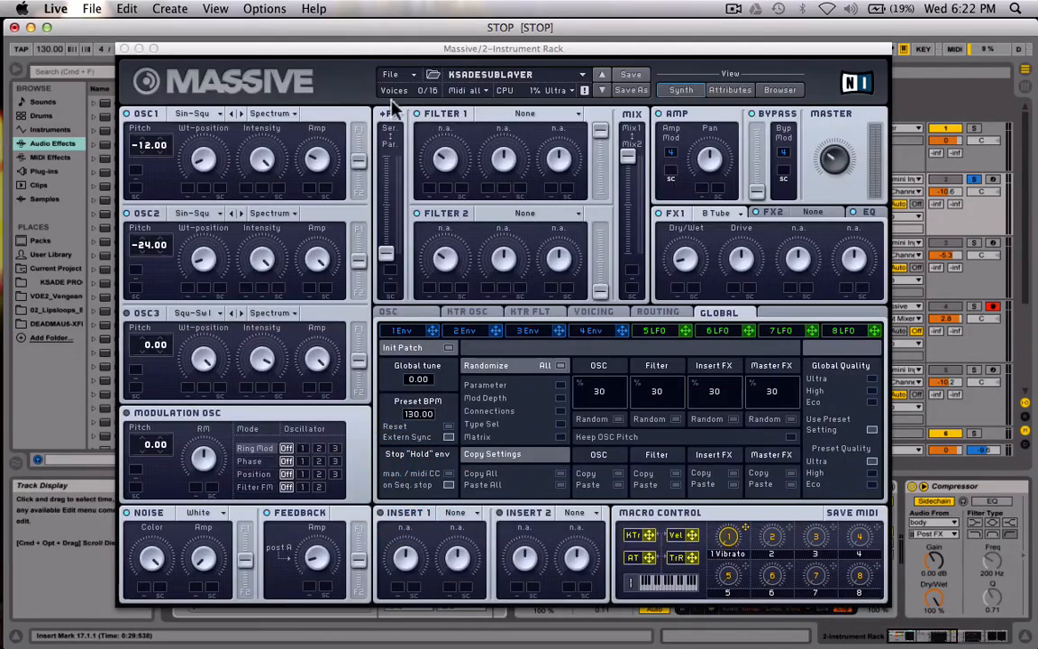
left_click_drag(332, 48, 645, 54)
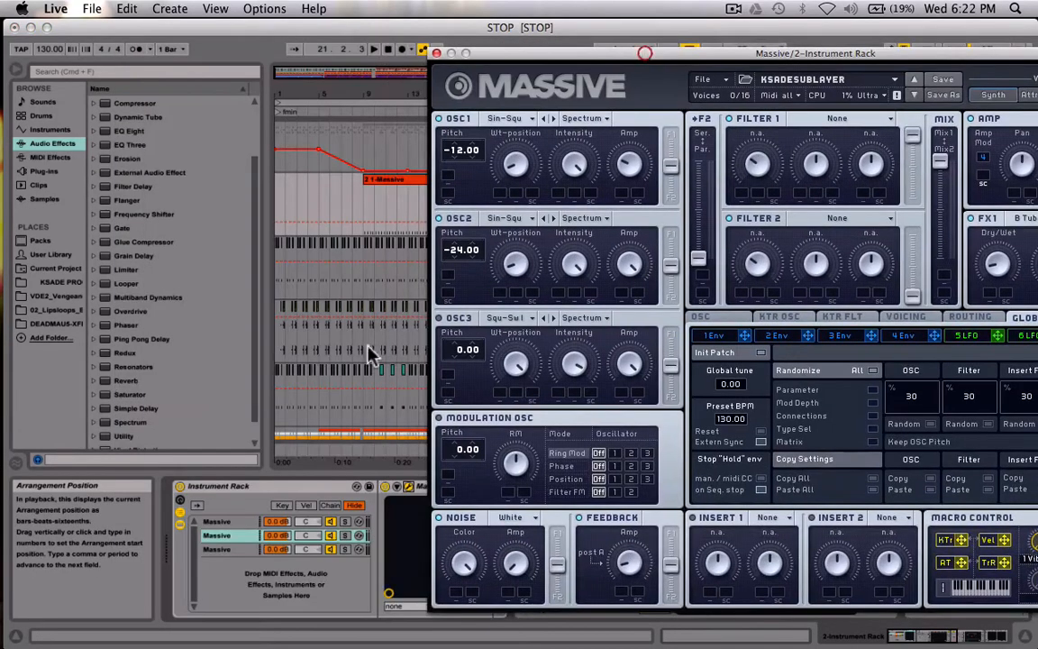
left_click(227, 537)
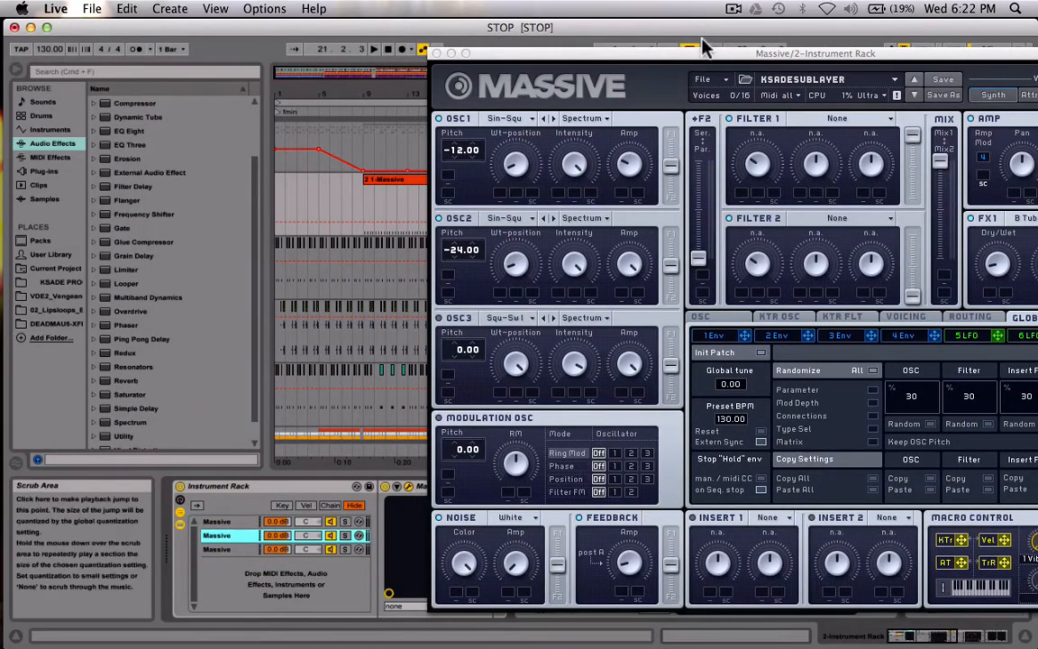
left_click_drag(706, 46, 410, 56)
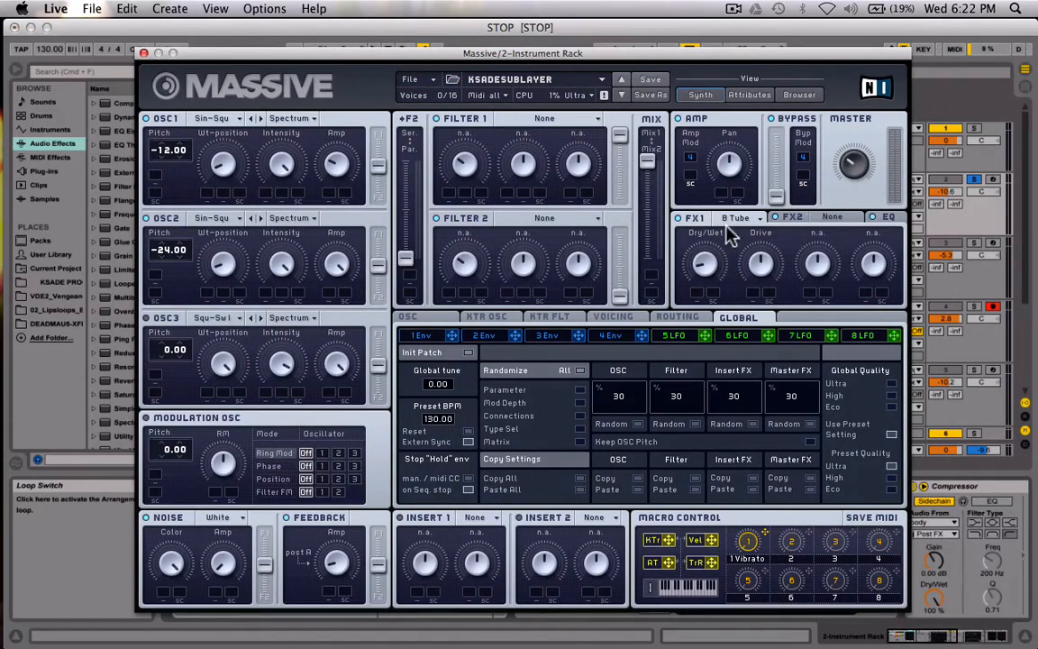
- Choose Brauner Tube for FX1 in the second Massive layer, adjust its Dry/Wet amount and close the synth window
left_click(735, 220)
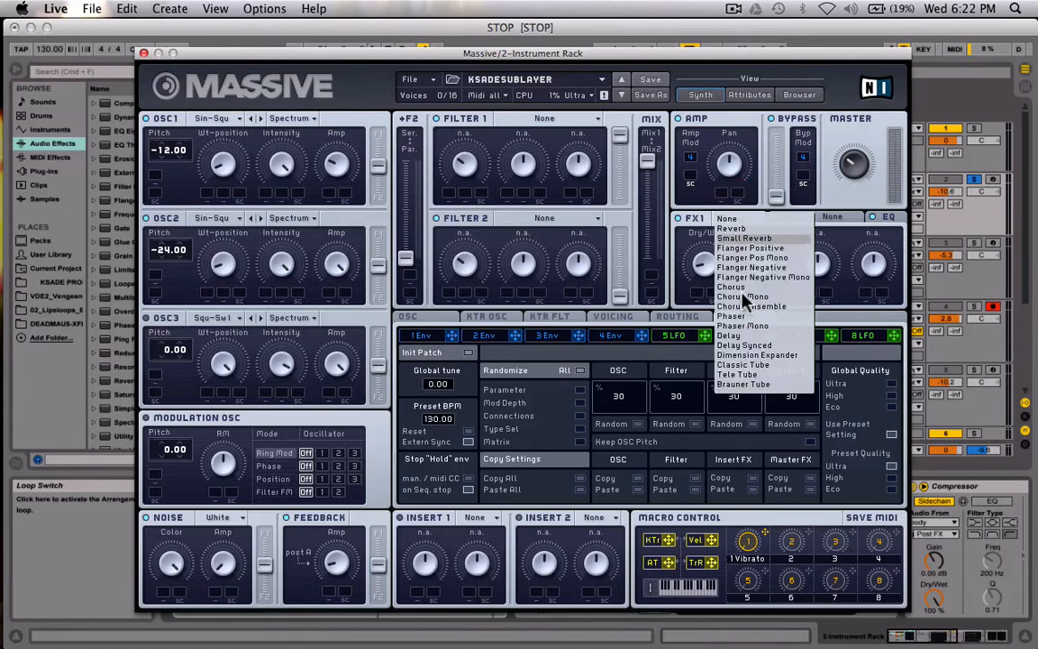
left_click(743, 384)
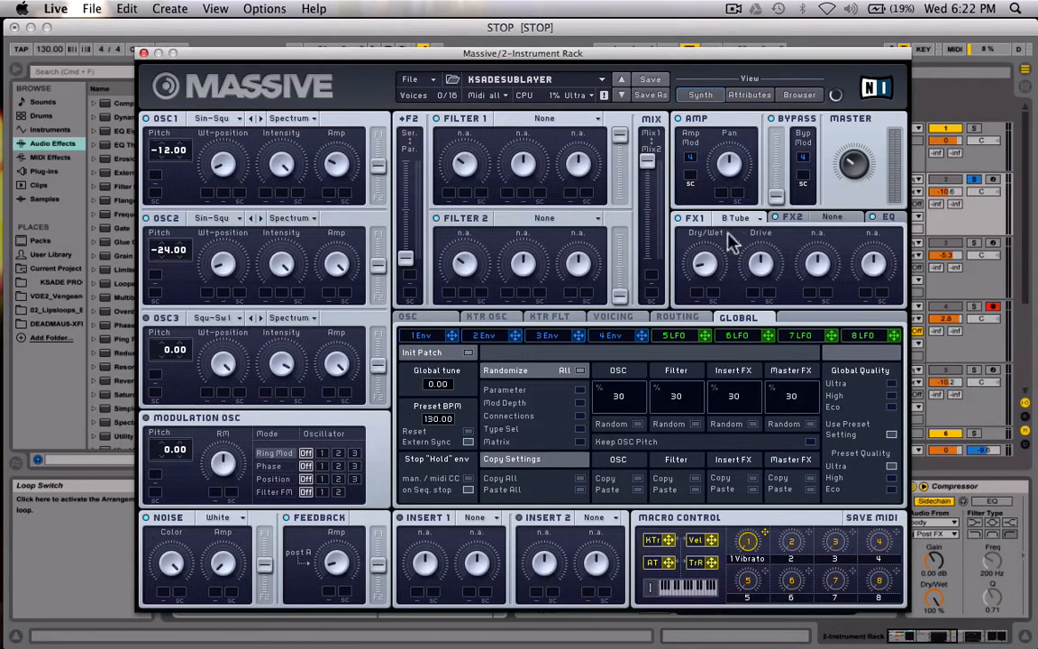
left_click_drag(705, 270, 689, 278)
left_click(143, 52)
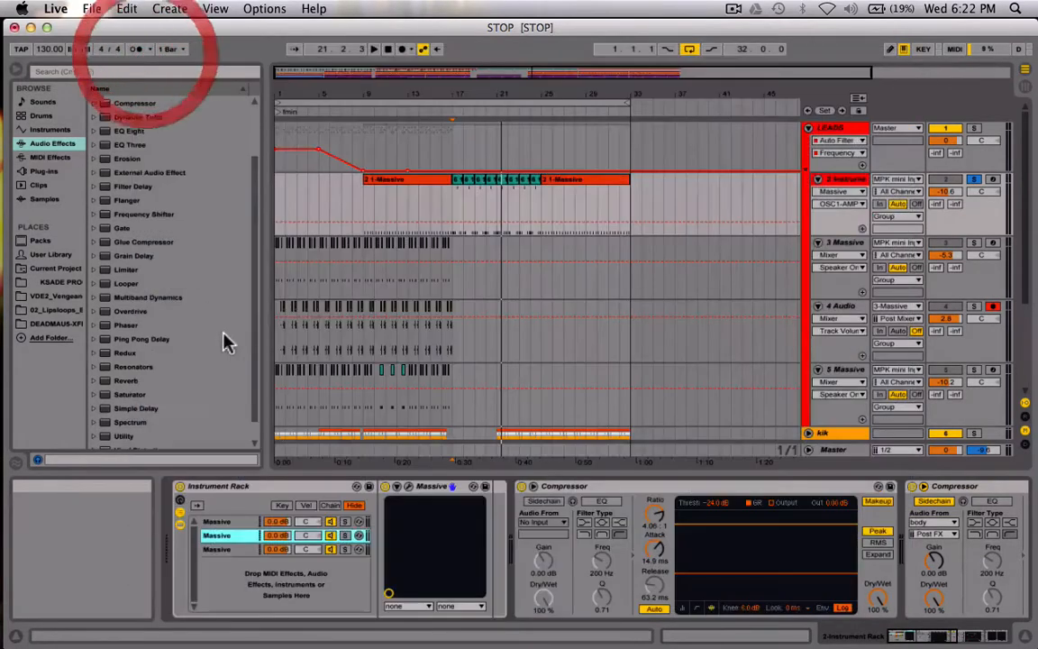
- Open the third Massive chain's synth window, examine its FX1 effect choices and Dry/Wet control, and close it
left_click(231, 550)
left_click(235, 550)
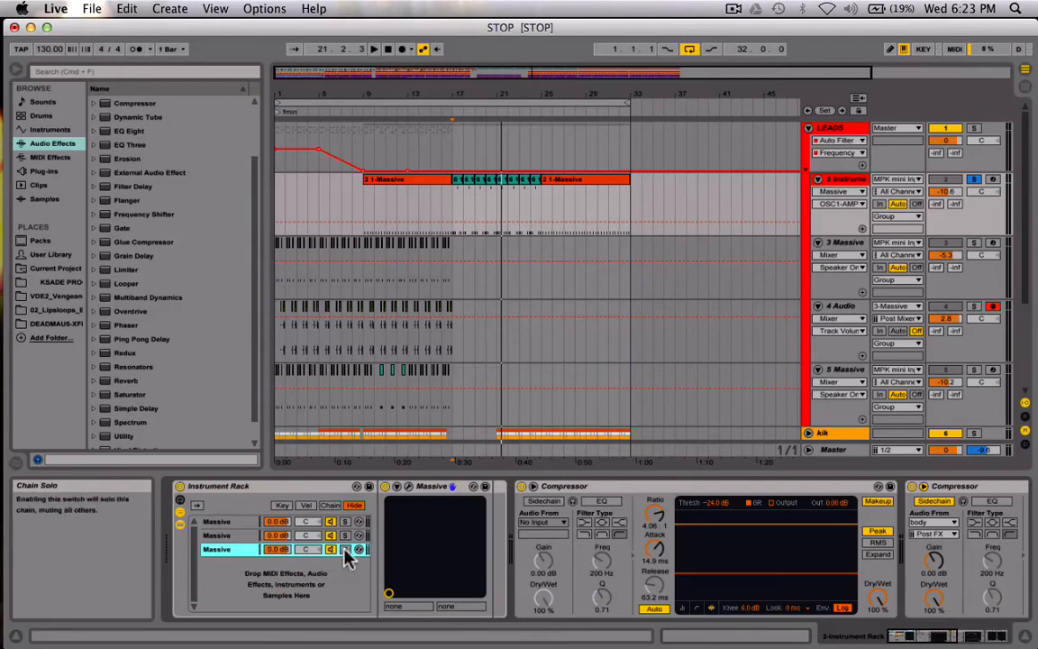
left_click(406, 487)
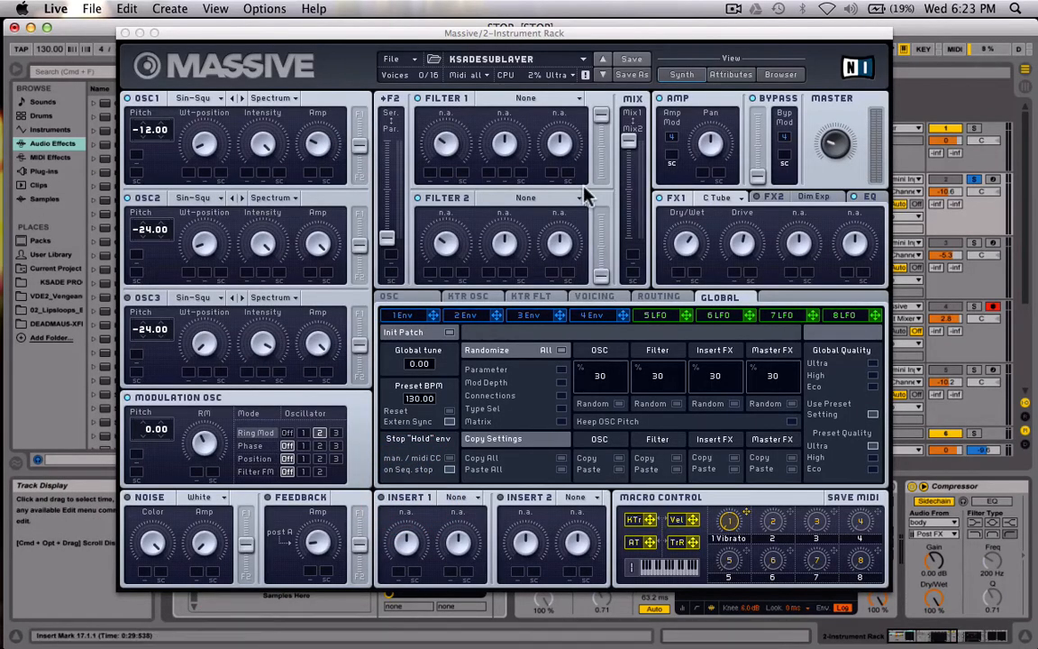
left_click(712, 199)
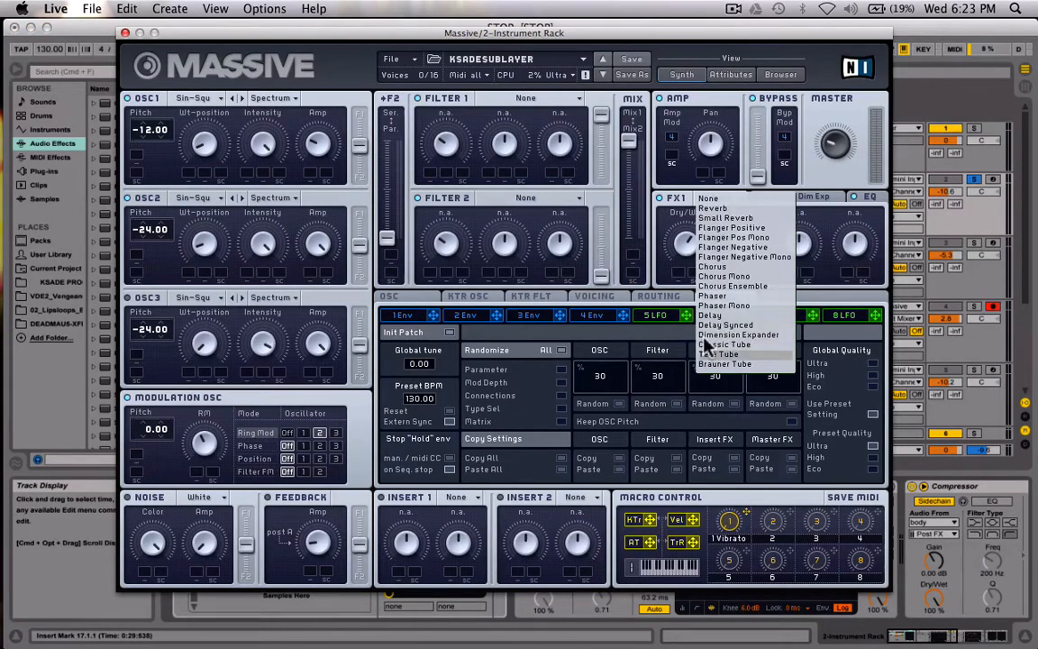
left_click(685, 263)
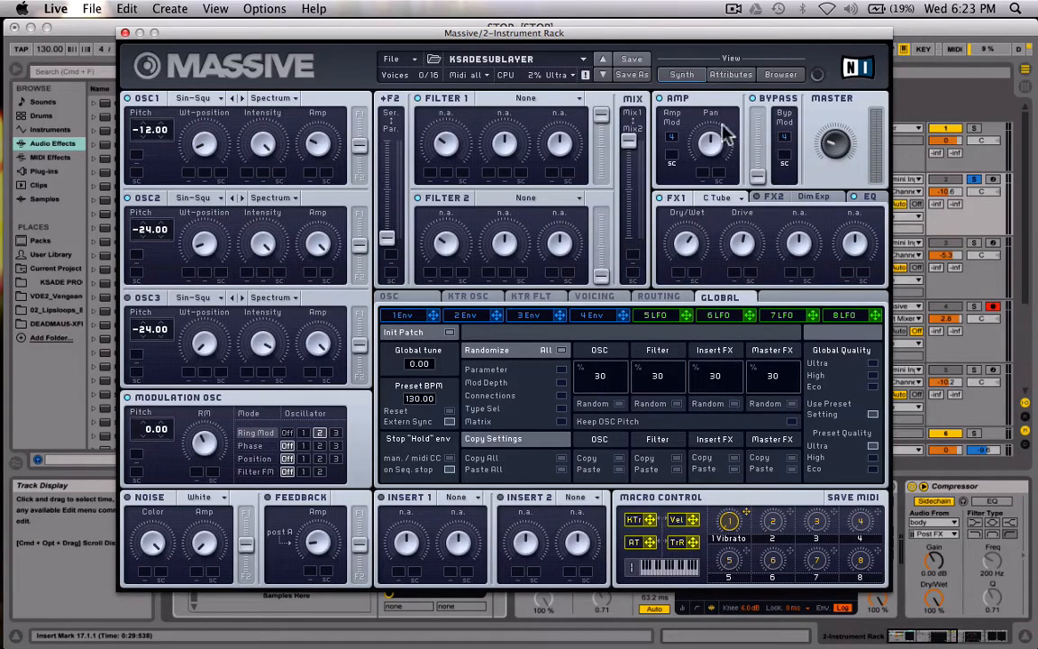
left_click(125, 33)
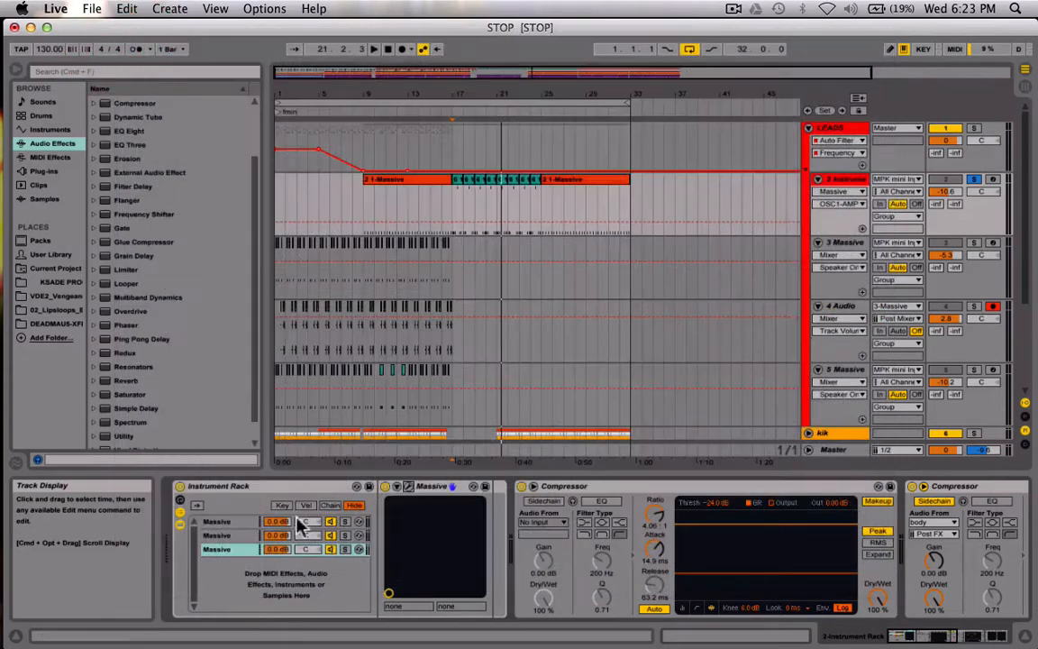
- Play from bar 17 with the third, second and first Massive chains soloed in turn, and finally with all three unsoloed
key("space")
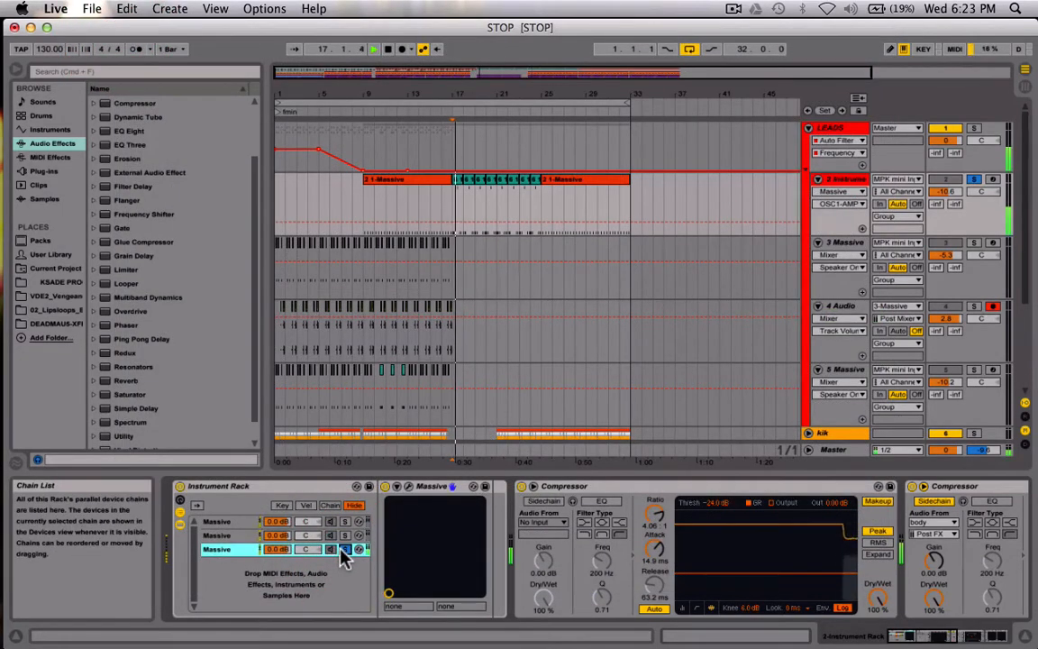
left_click(346, 535)
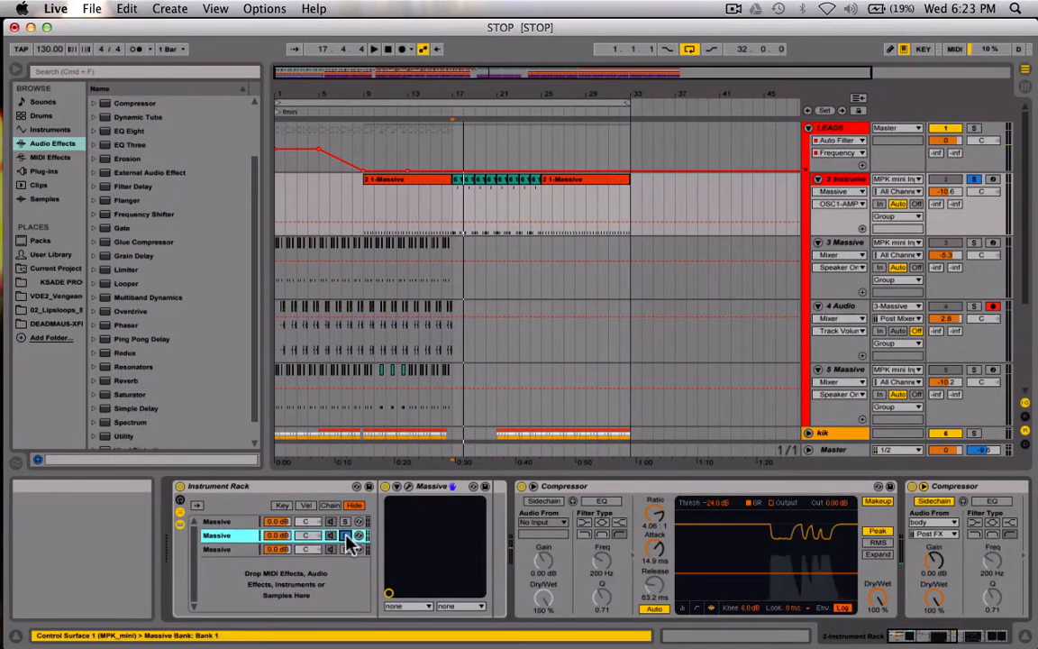
key("space")
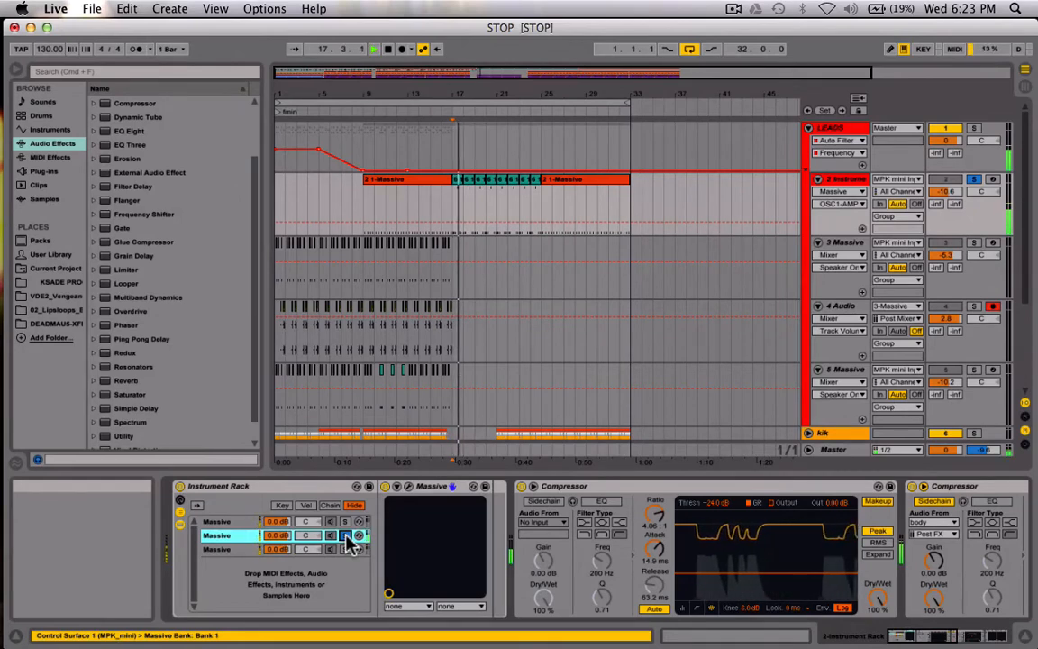
key("space")
left_click(346, 522)
key("space")
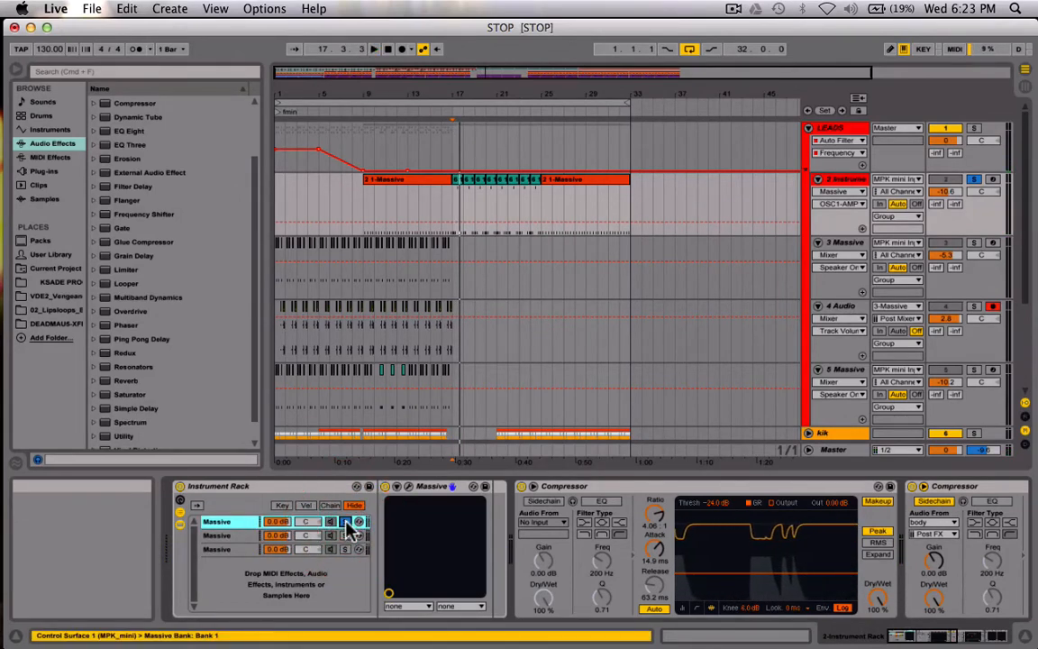
key("space")
left_click(346, 523)
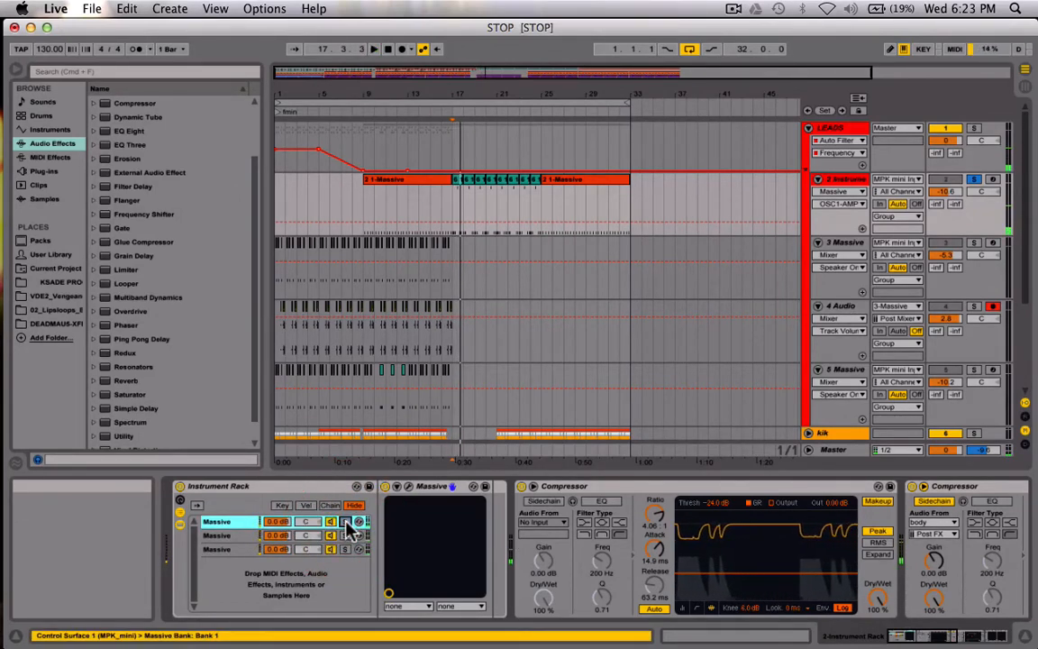
key("space")
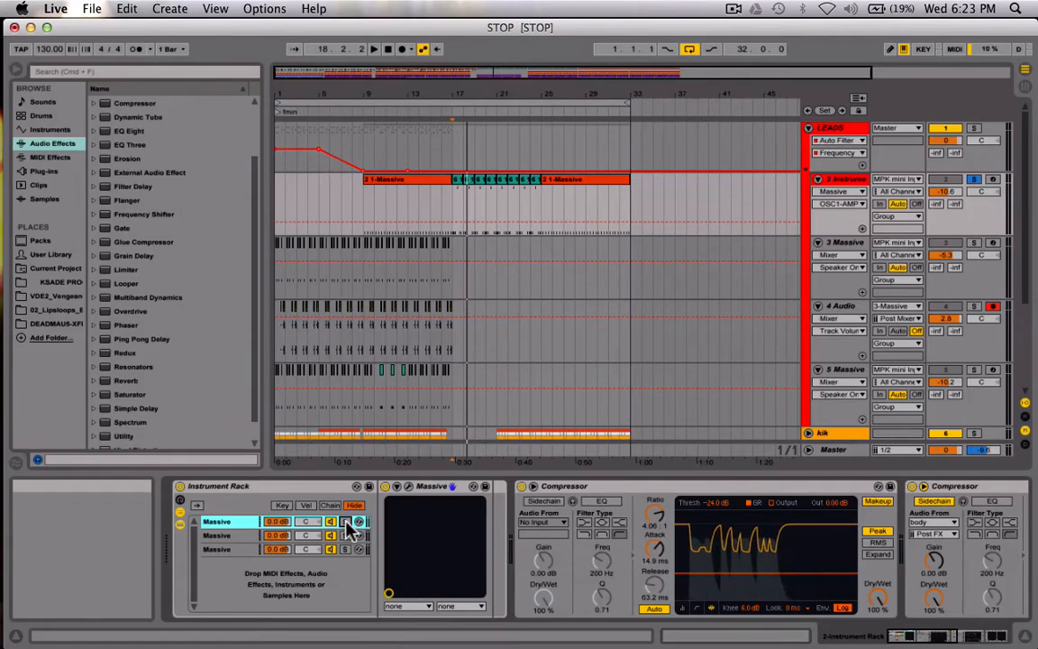
- Select the first Compressor after the Instrument Rack and switch its display to the transfer curve
scroll(324, 551, "right", 6)
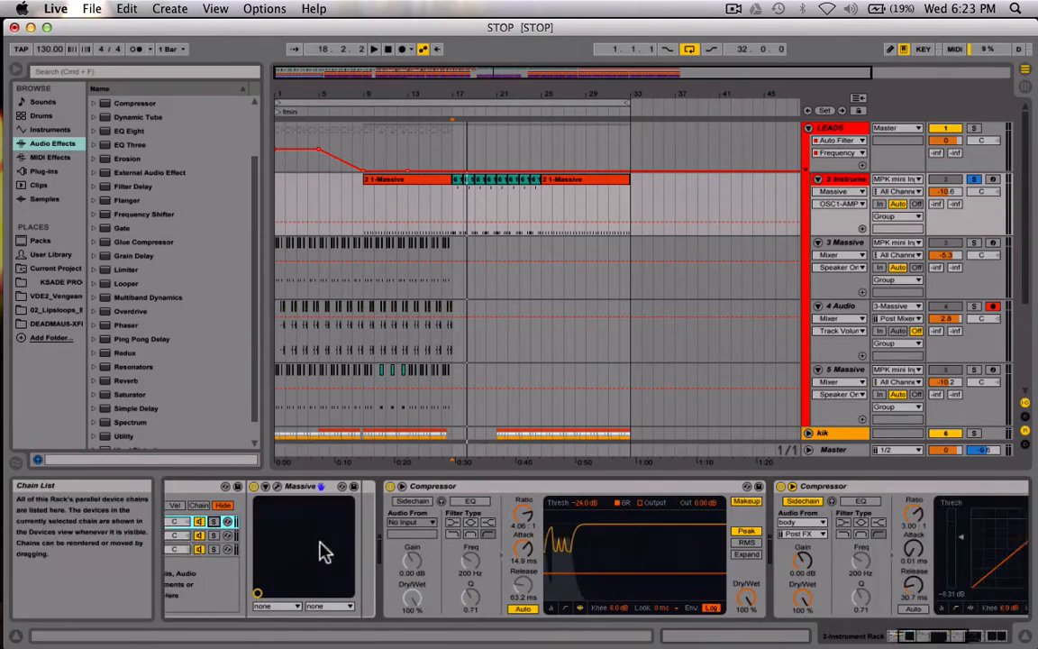
left_click(309, 489)
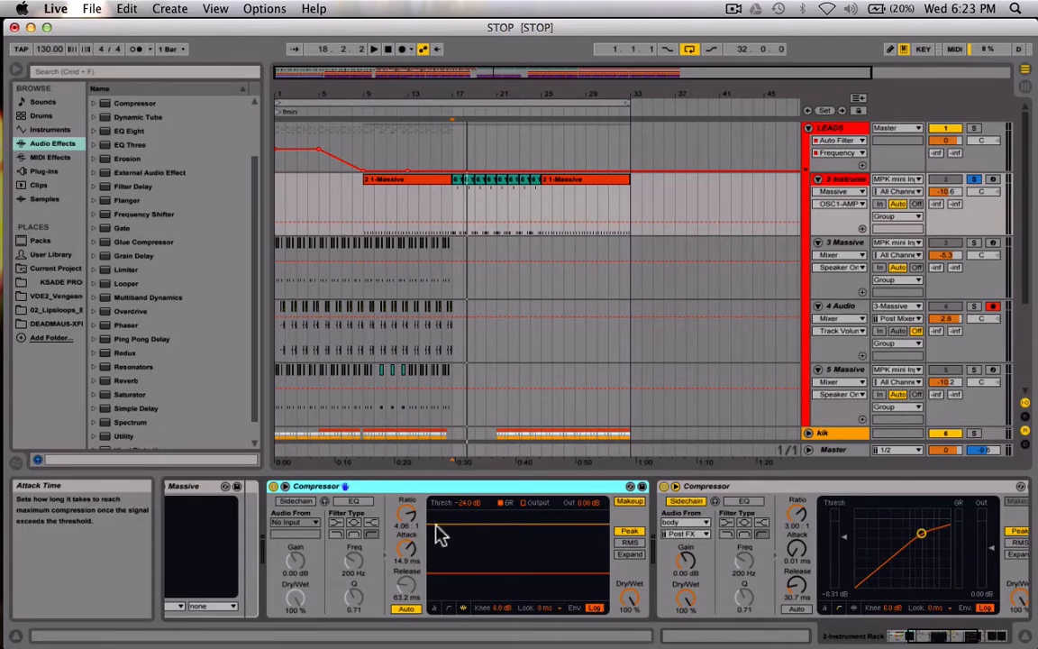
left_click(449, 608)
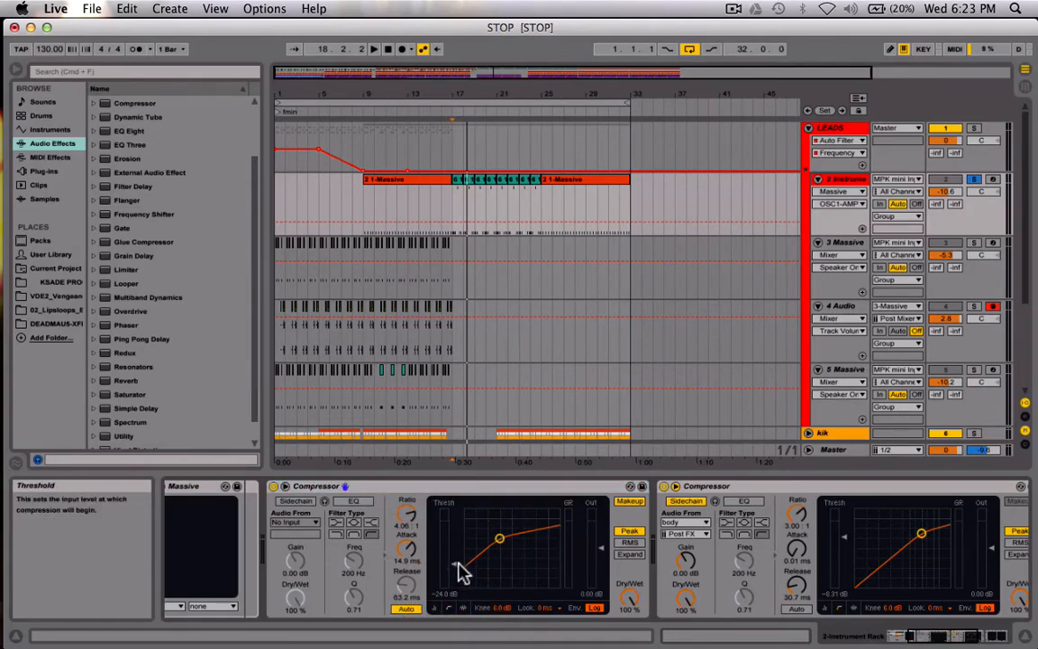
- Play from bar 17 while comparing the first Compressor's activity display with its transfer curve, and leave the activity display showing
left_click(463, 609)
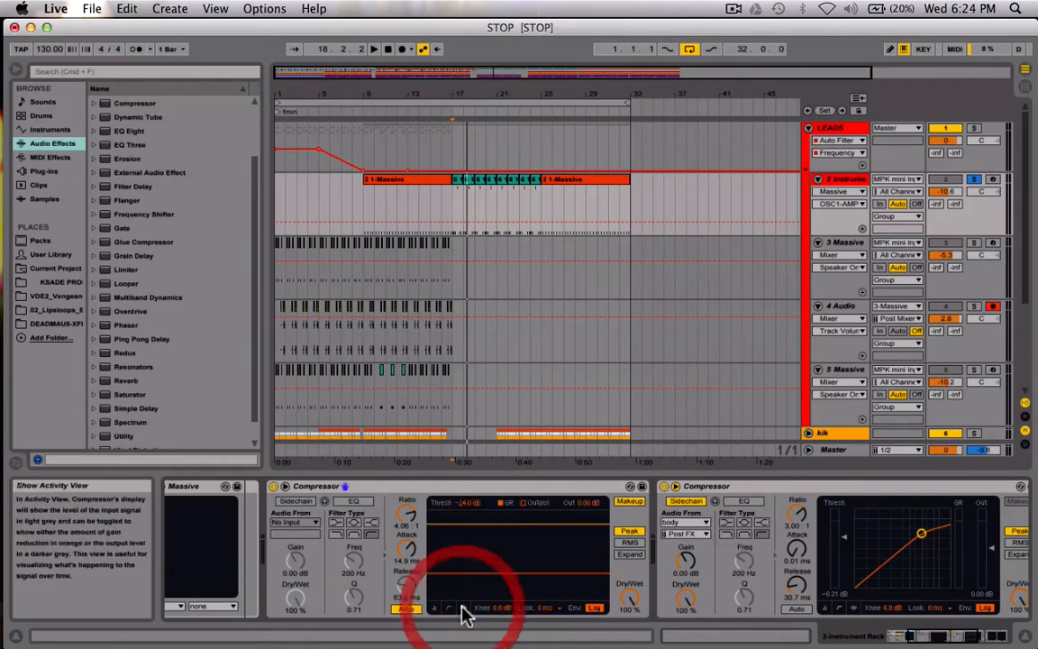
key("space")
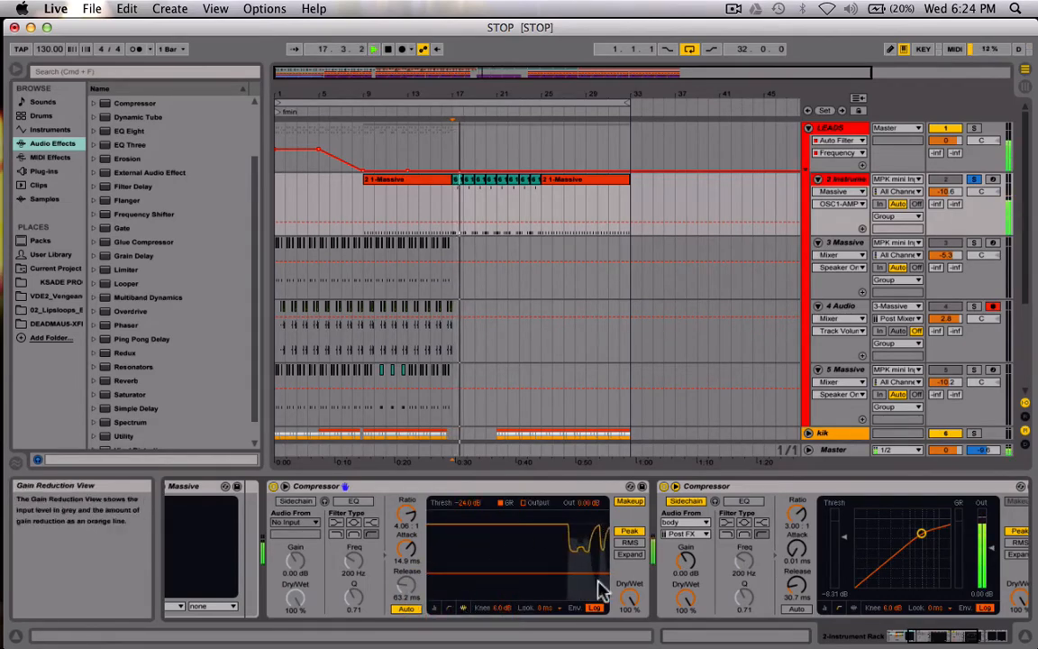
left_click(450, 609)
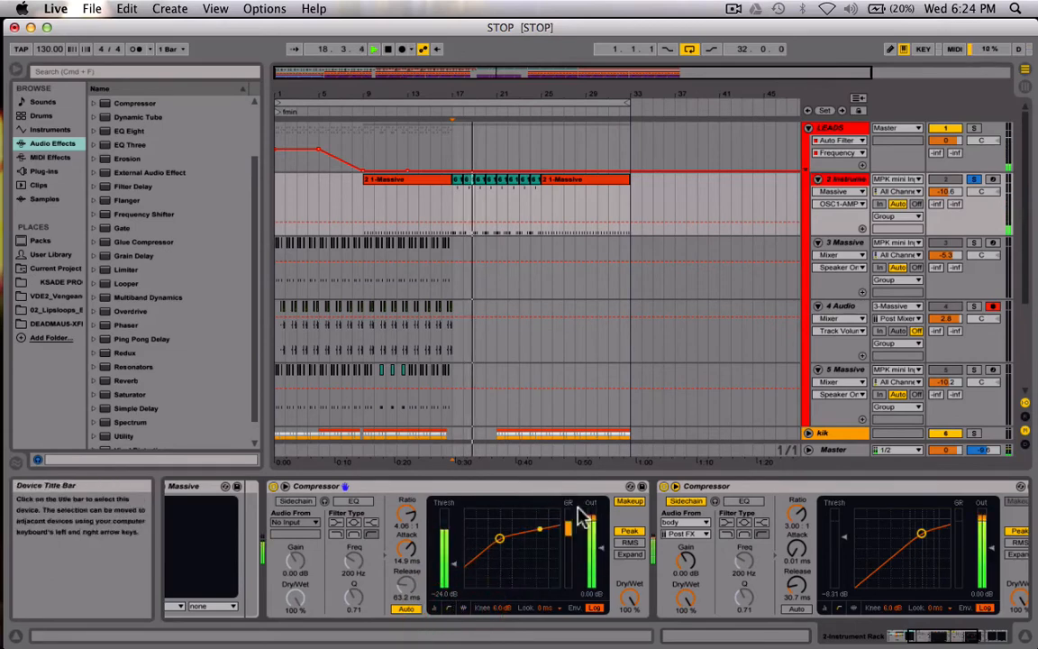
left_click(465, 608)
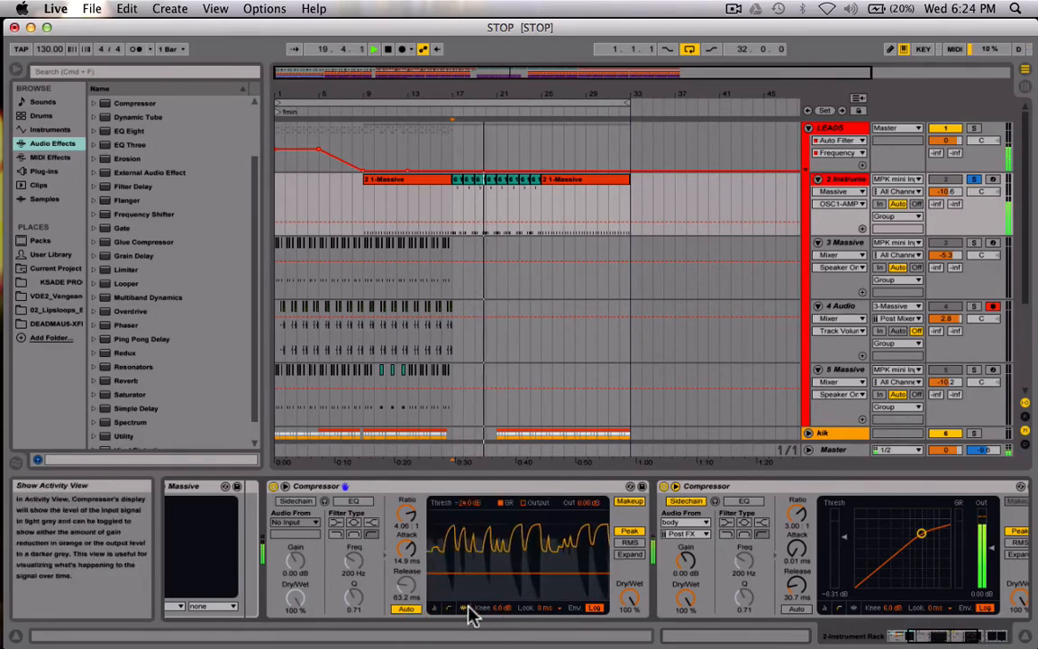
key("space")
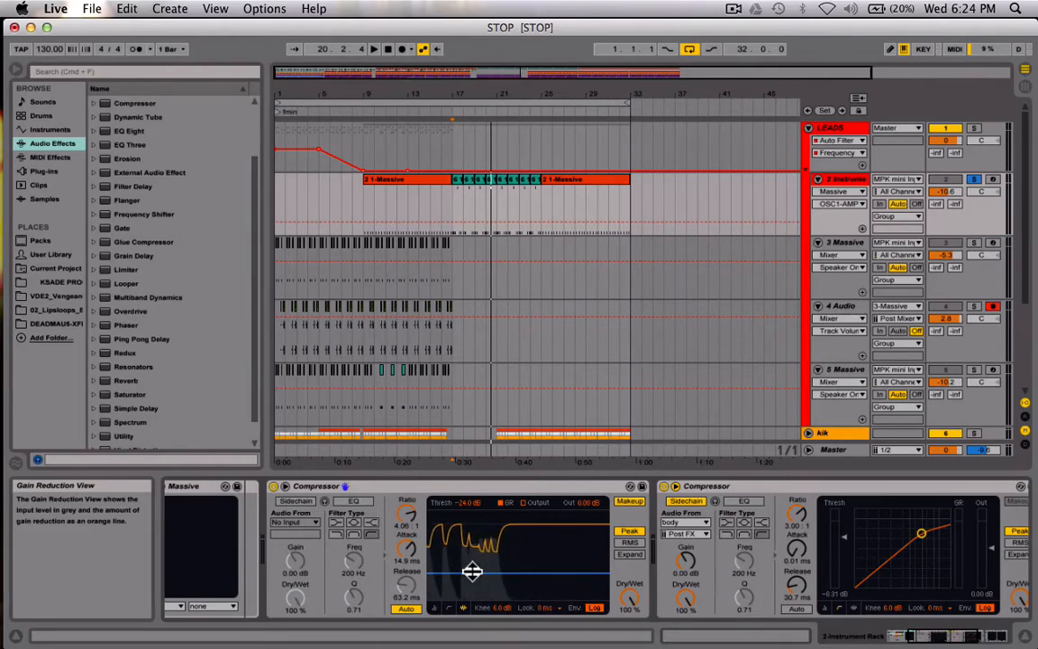
- Select the second Compressor and examine its sidechain controls and the available Audio From sources, keeping body as the source
scroll(473, 571, "right", 2)
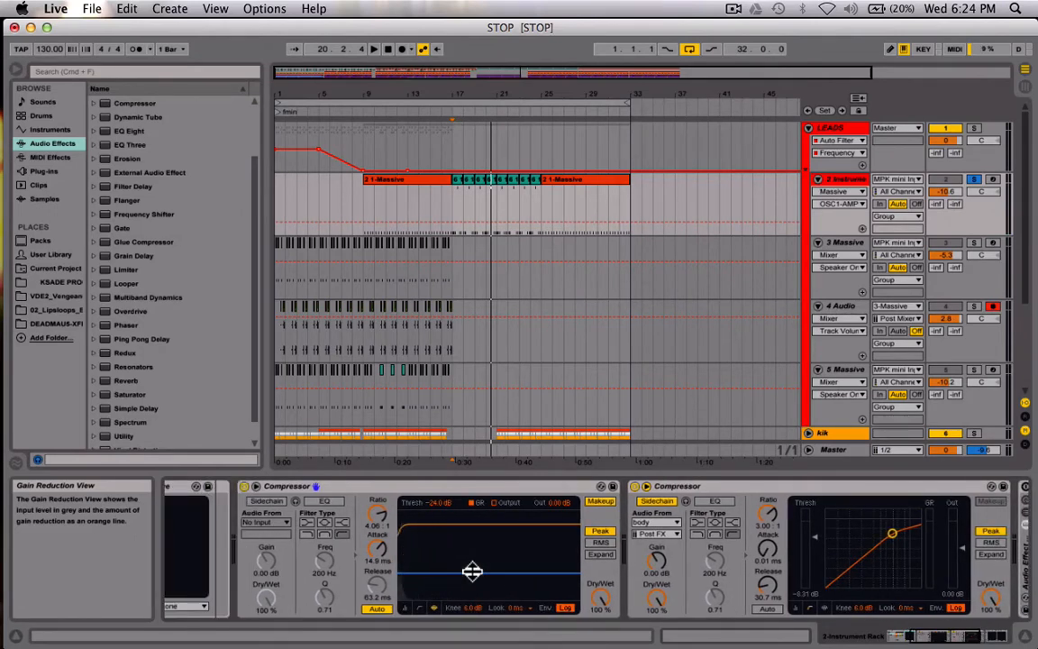
scroll(472, 570, "right", 5)
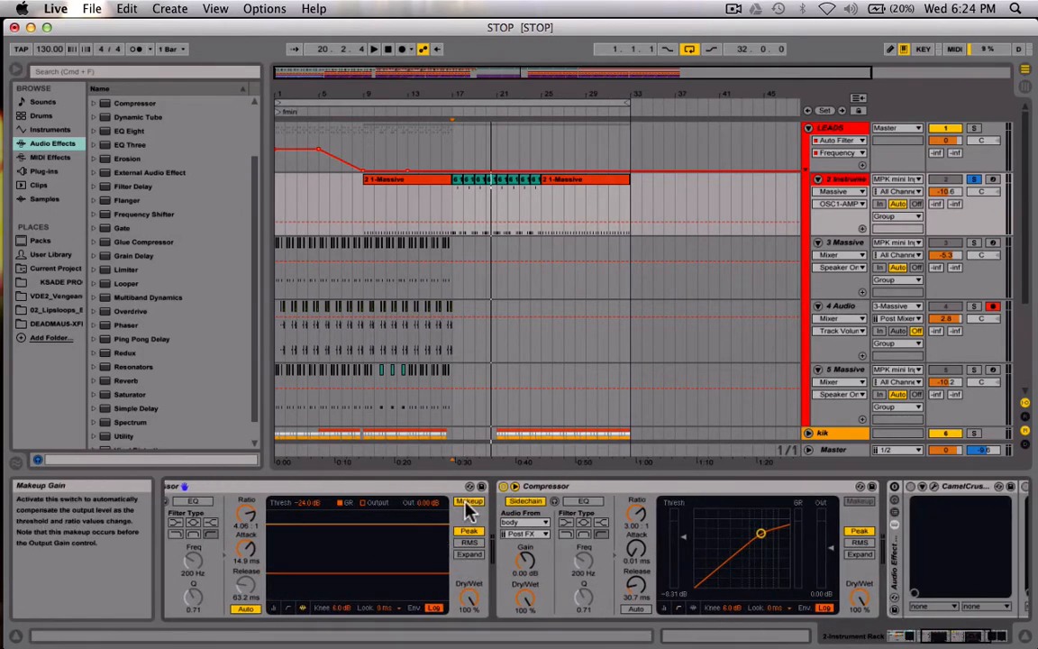
scroll(469, 506, "right", 4)
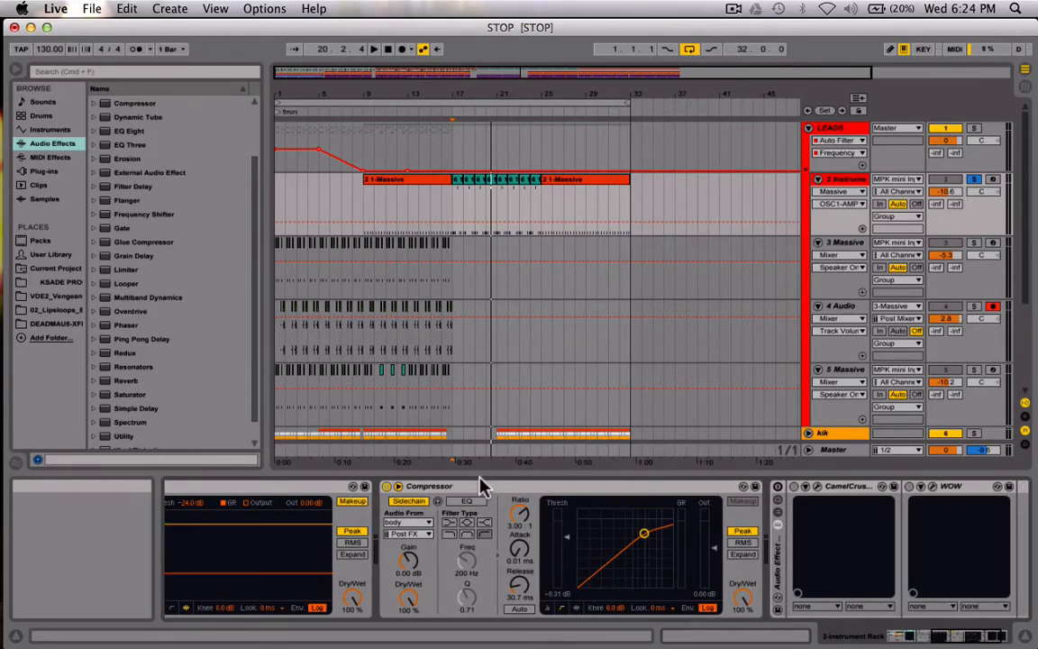
left_click(478, 486)
scroll(308, 538, "left", 7)
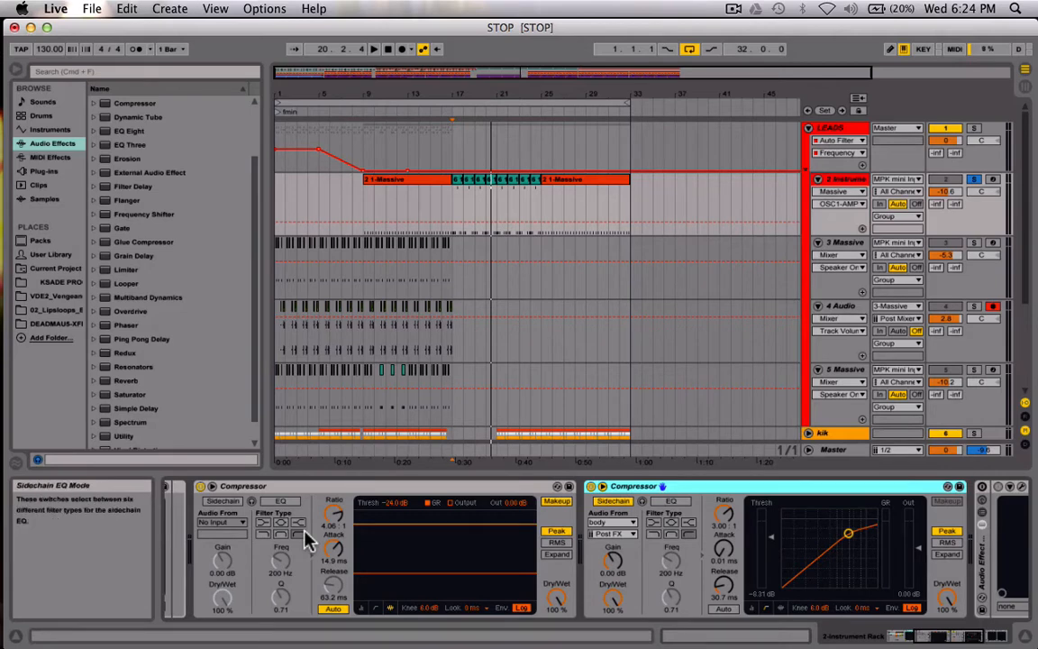
scroll(308, 538, "right", 10)
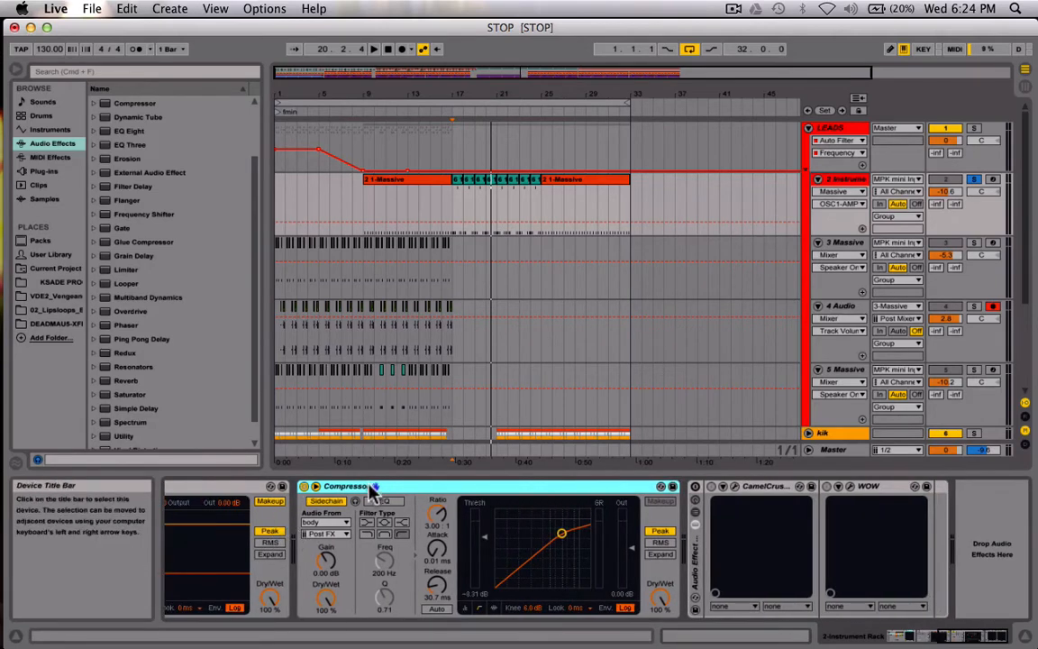
left_click(315, 487)
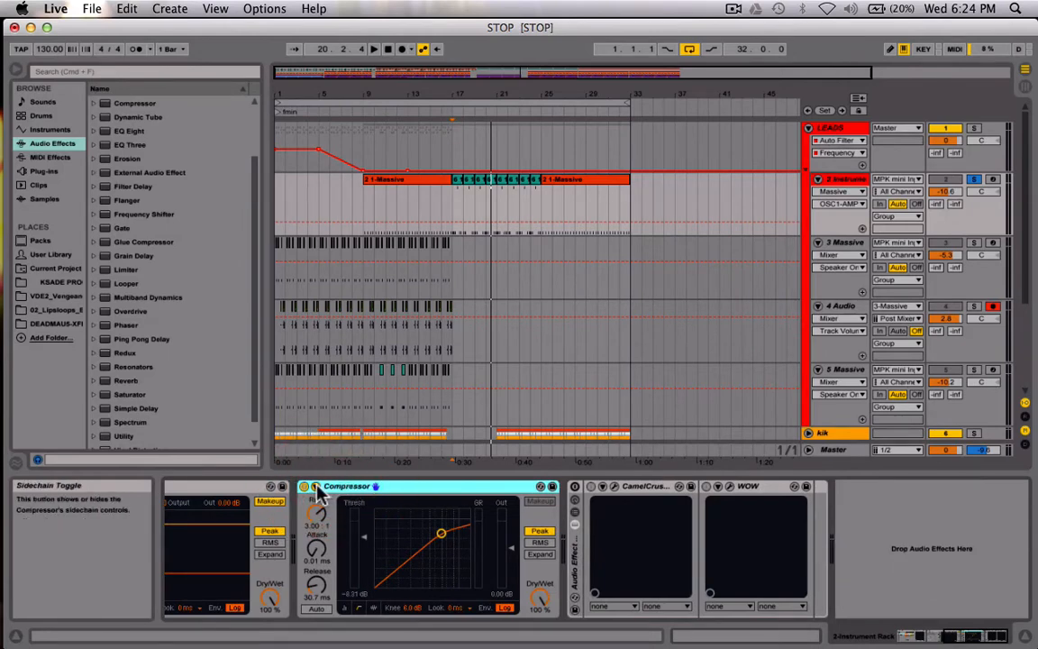
left_click(315, 487)
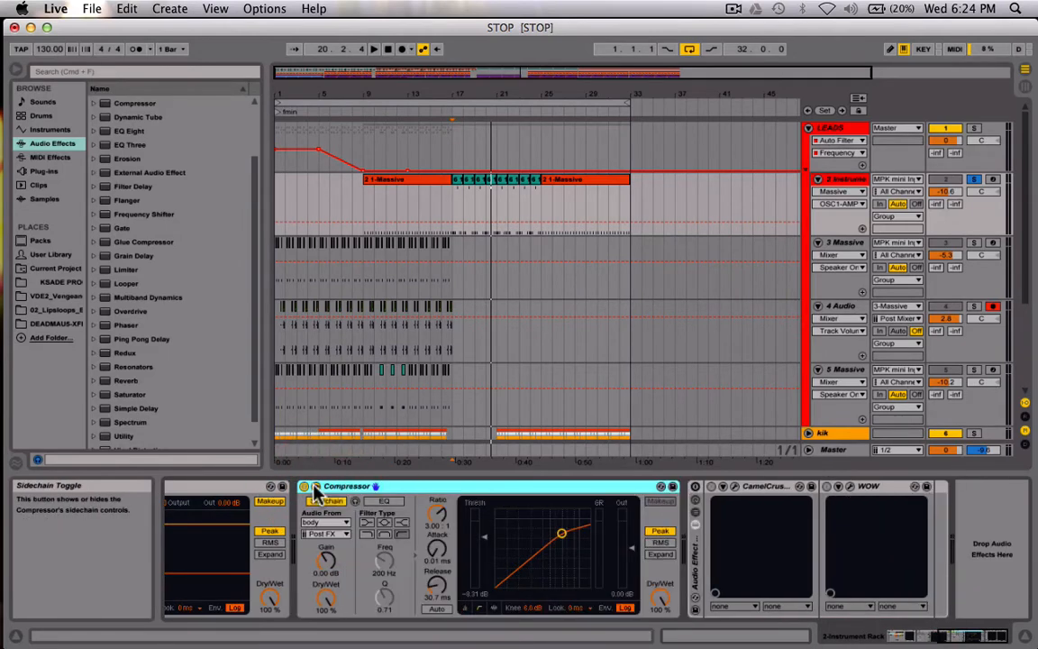
left_click(334, 526)
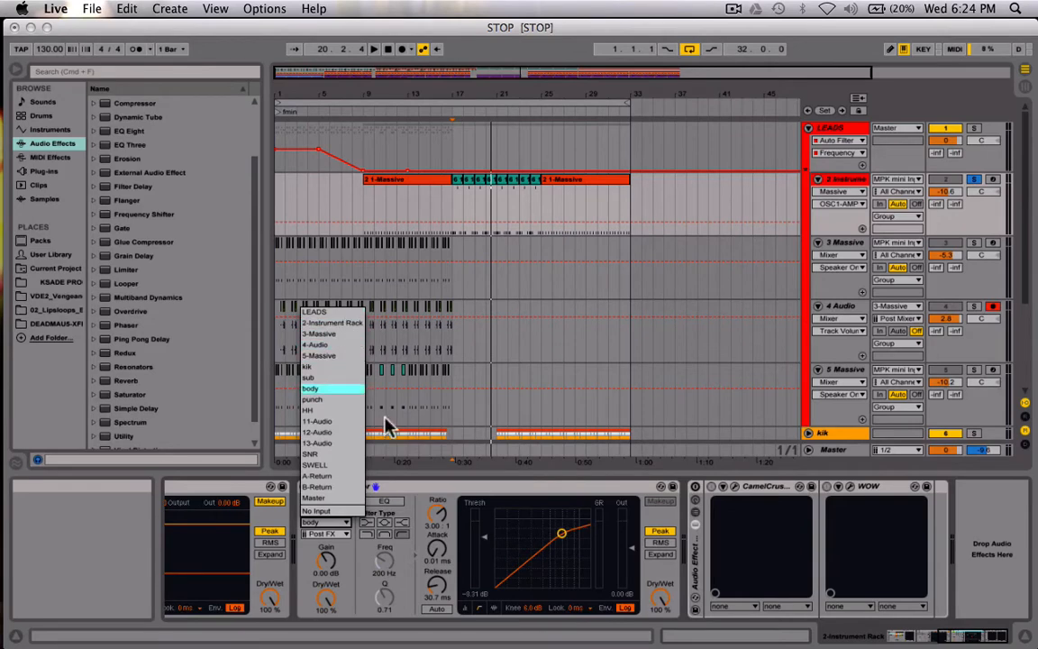
left_click(407, 520)
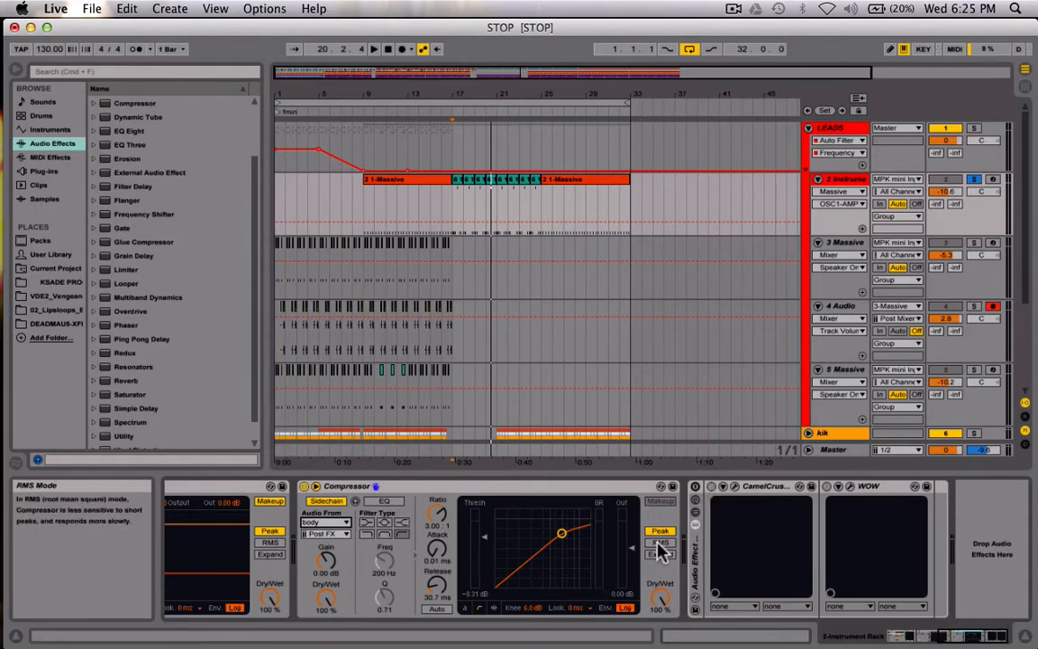
- Enable the Audio Effect Rack with WOW switched off, and audition CamelCrusher with its plug-in window open before closing it
left_click(697, 496)
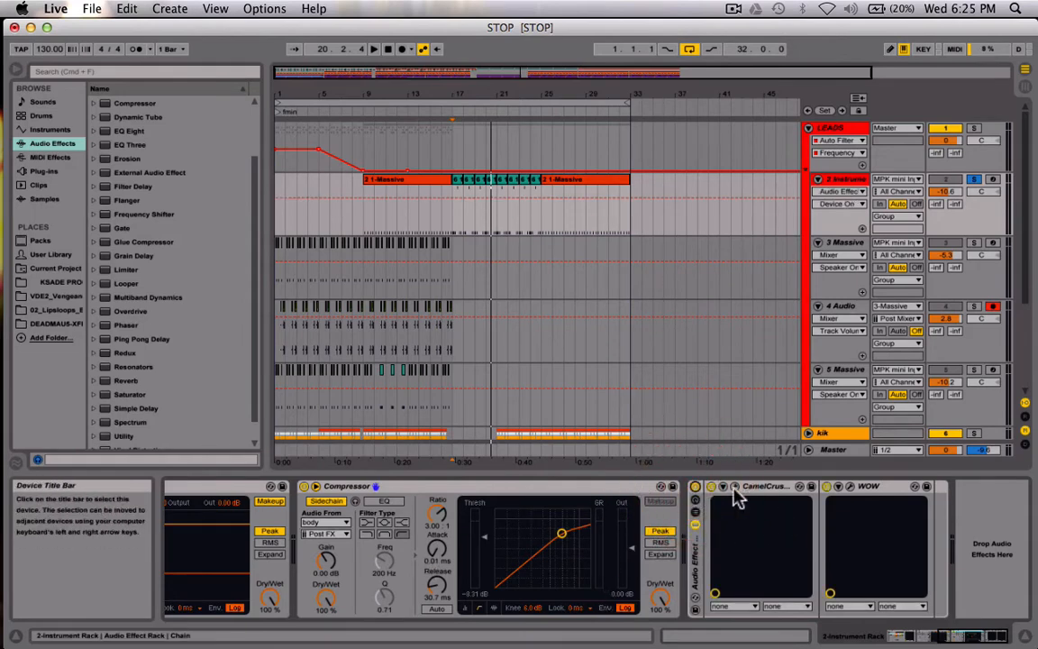
left_click(828, 487)
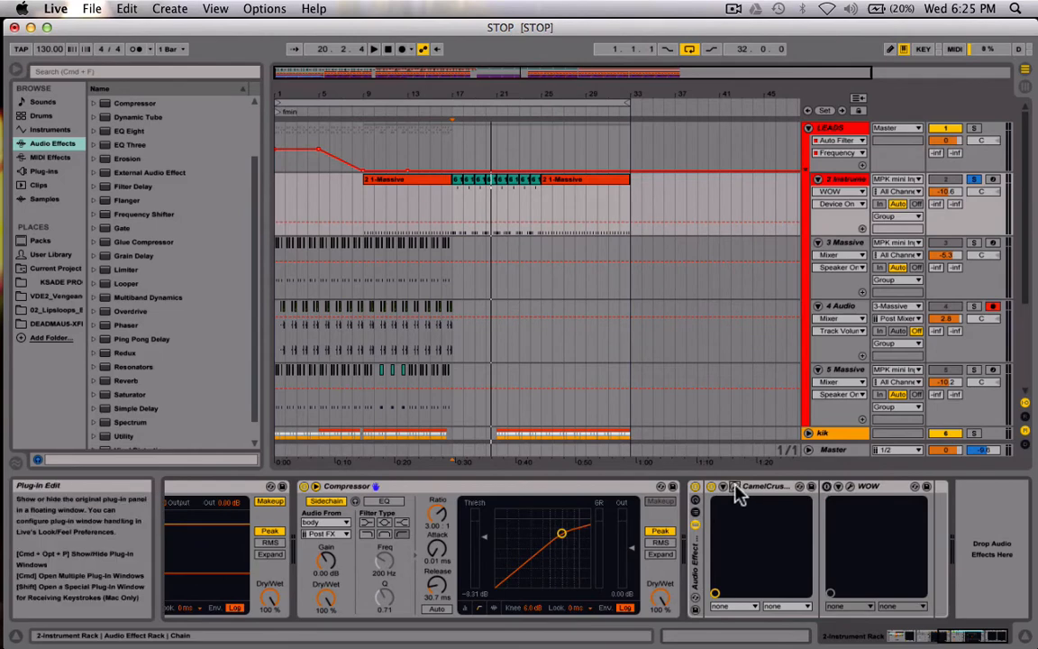
left_click(735, 488)
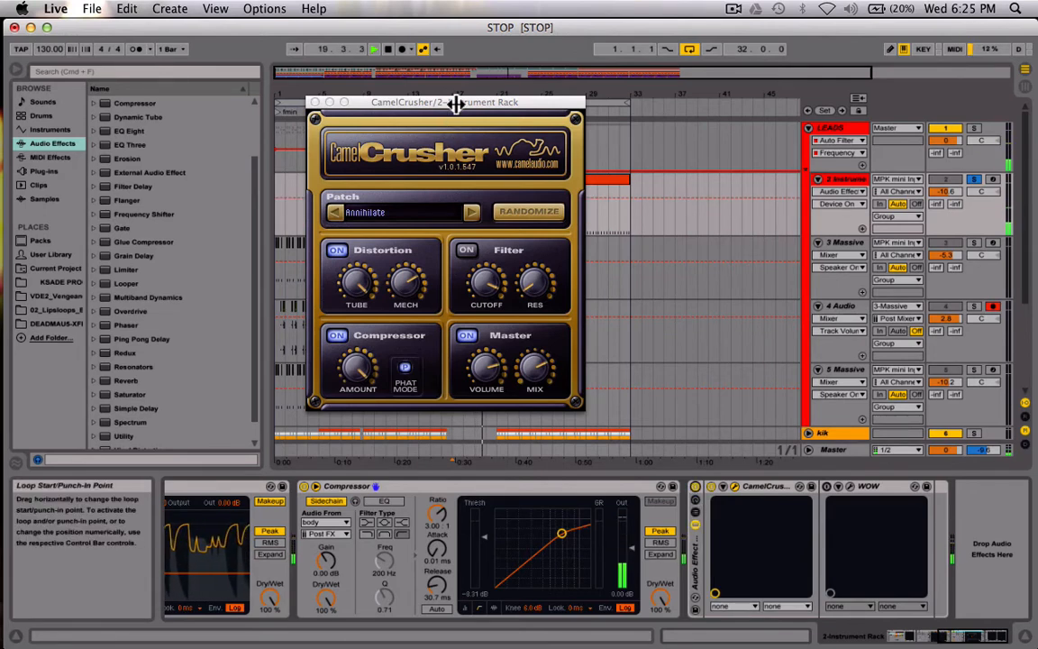
left_click_drag(456, 101, 469, 144)
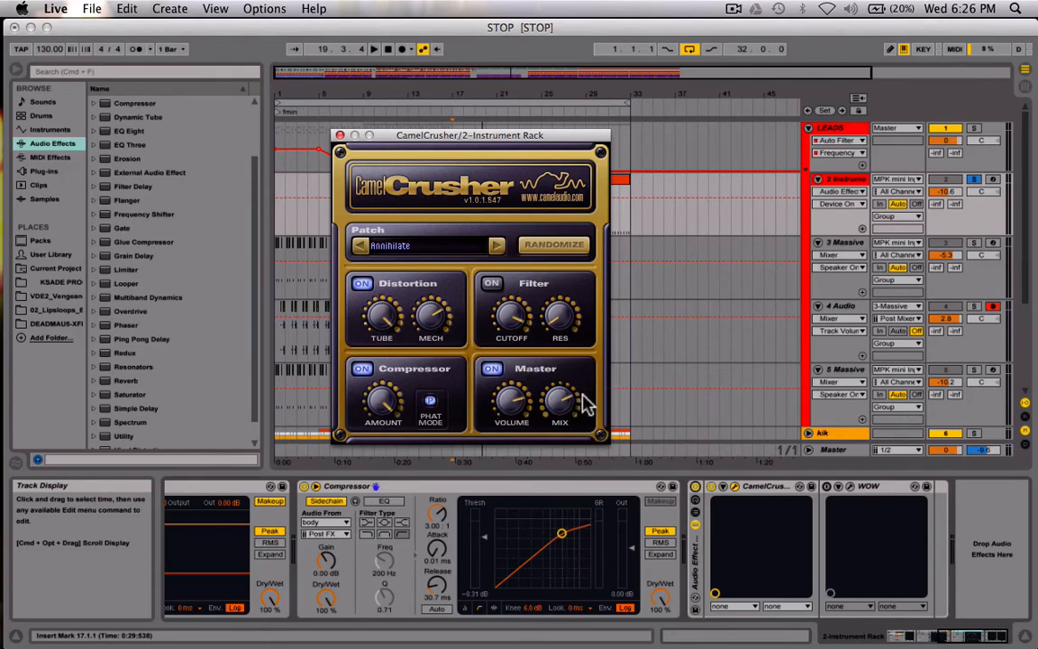
left_click(340, 136)
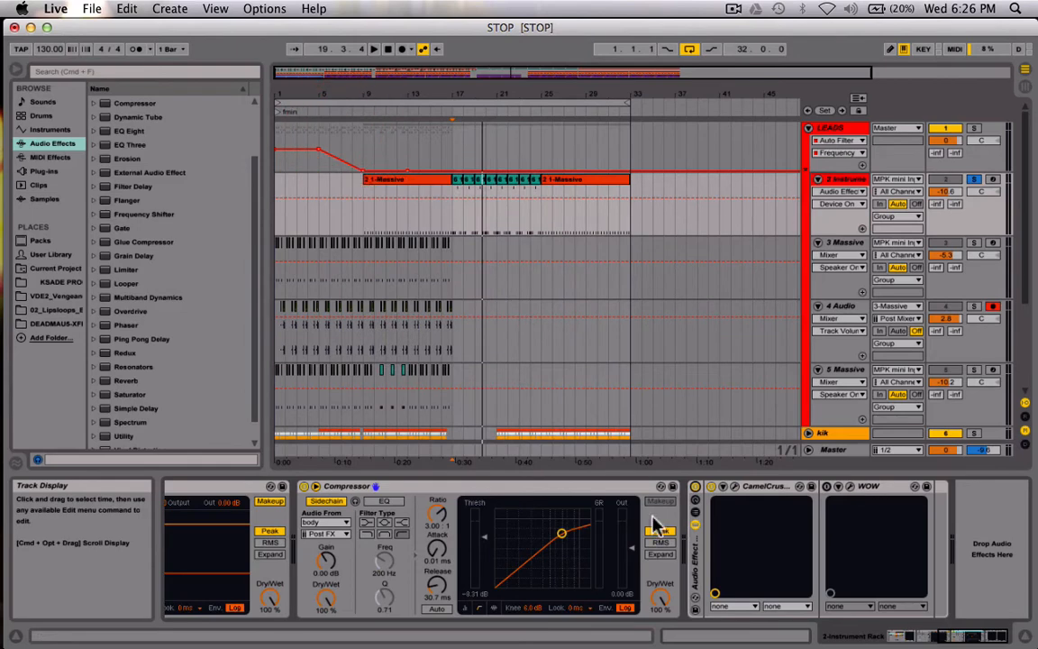
- Open WOW's plug-in window and switch the device on during playback from bar 17 to compare the sound without and with it
left_click(849, 486)
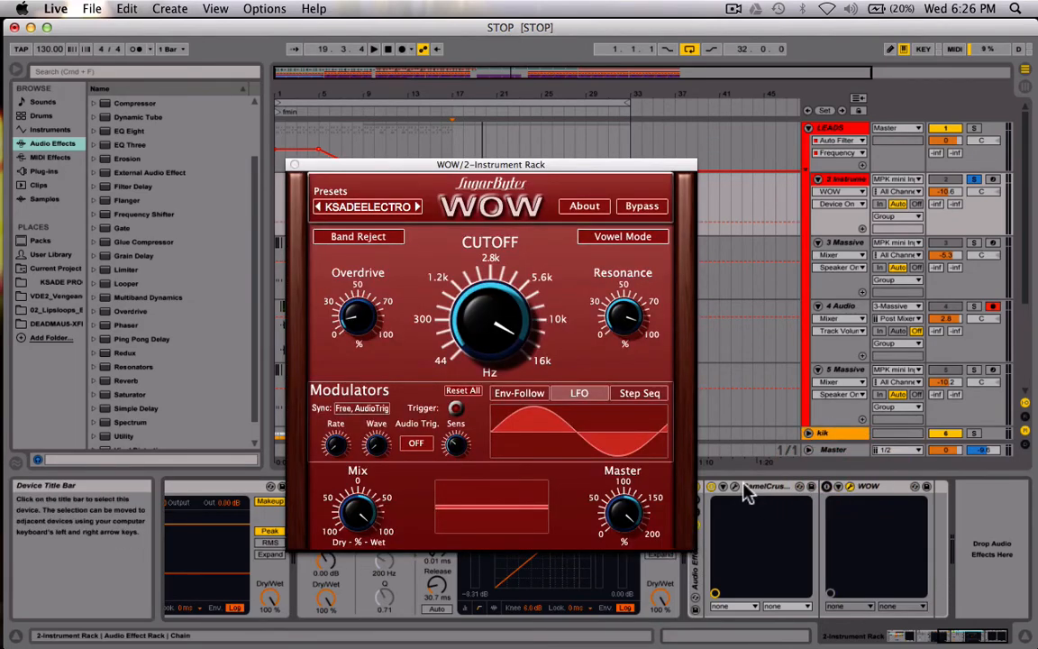
key("space")
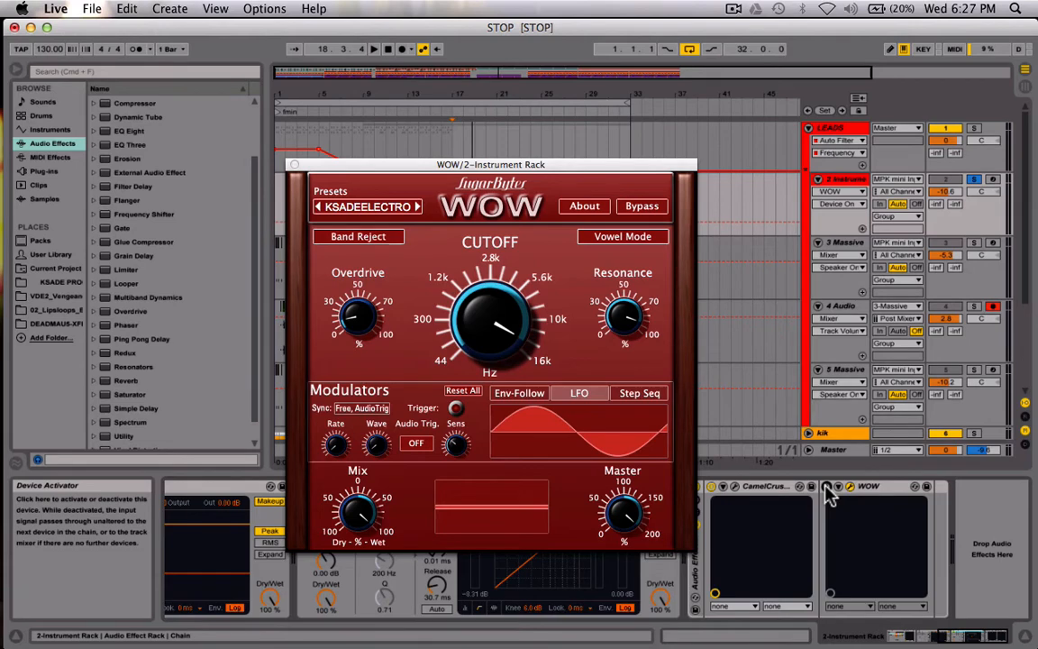
key("space")
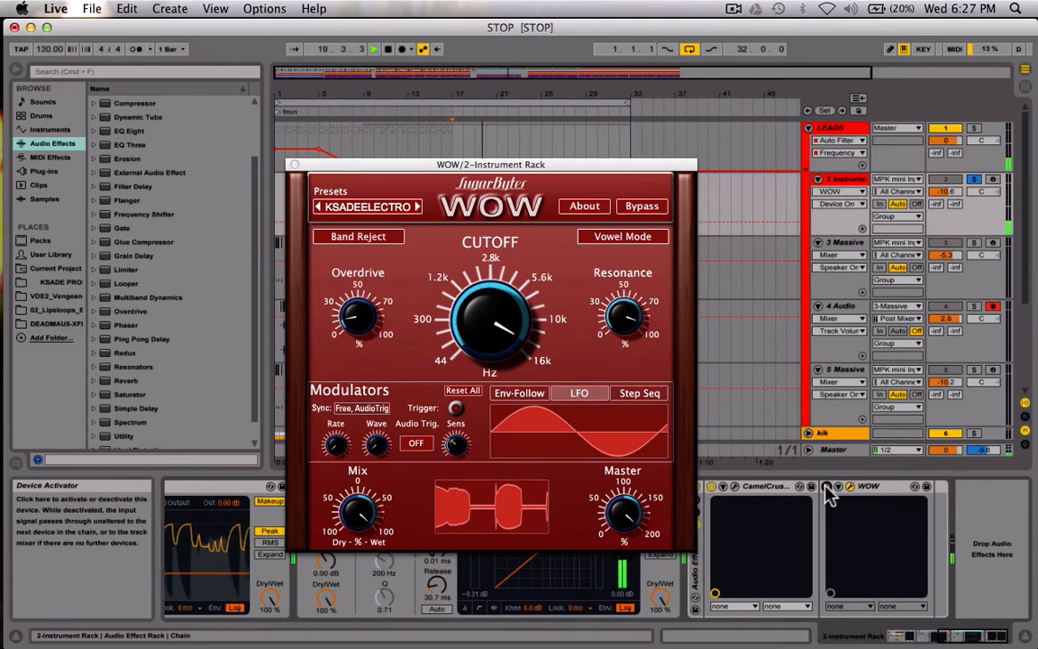
left_click(827, 487)
key("space")
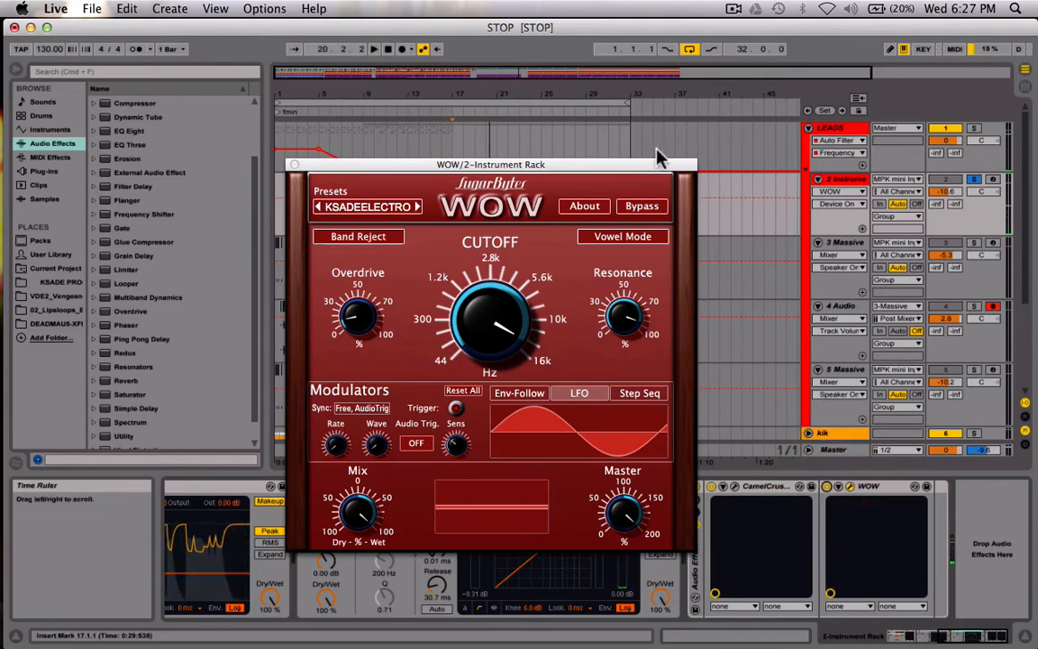
- Examine WOW's filter types and Resonance control, keeping Band Reject as the filter
mouse_move(593, 162)
left_mouse_down()
mouse_move(672, 162)
mouse_move(595, 144)
left_mouse_up()
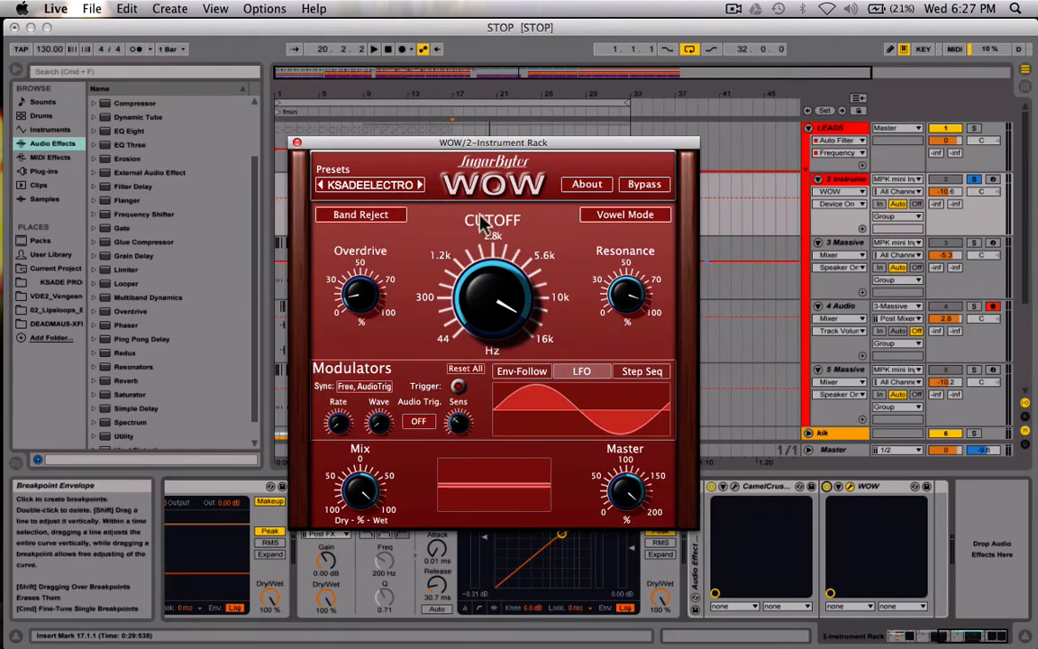
left_click(355, 214)
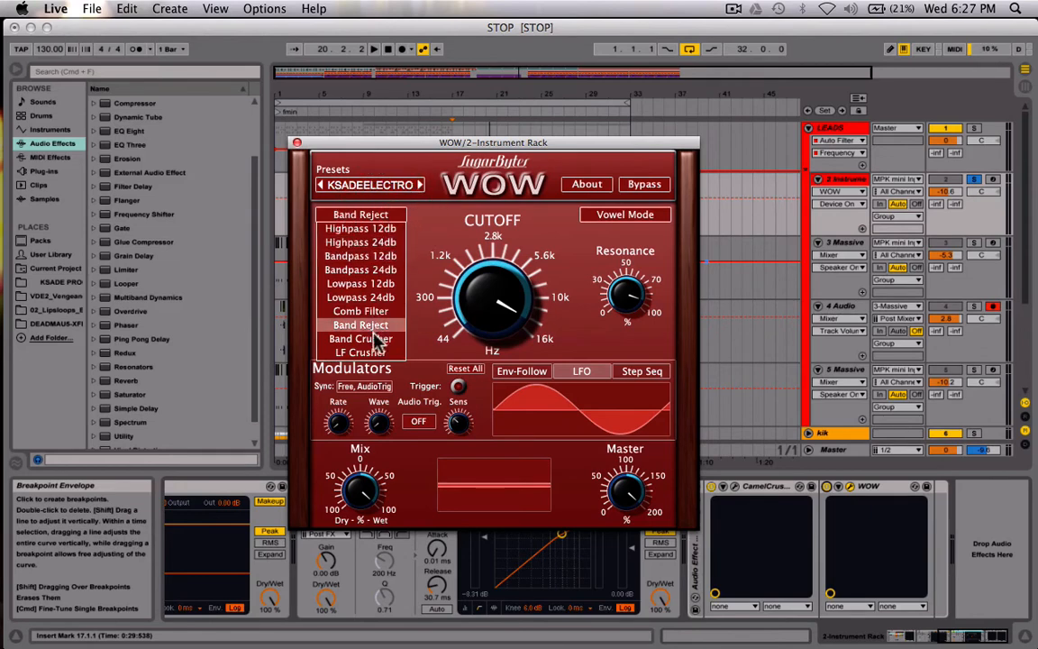
left_click(432, 267)
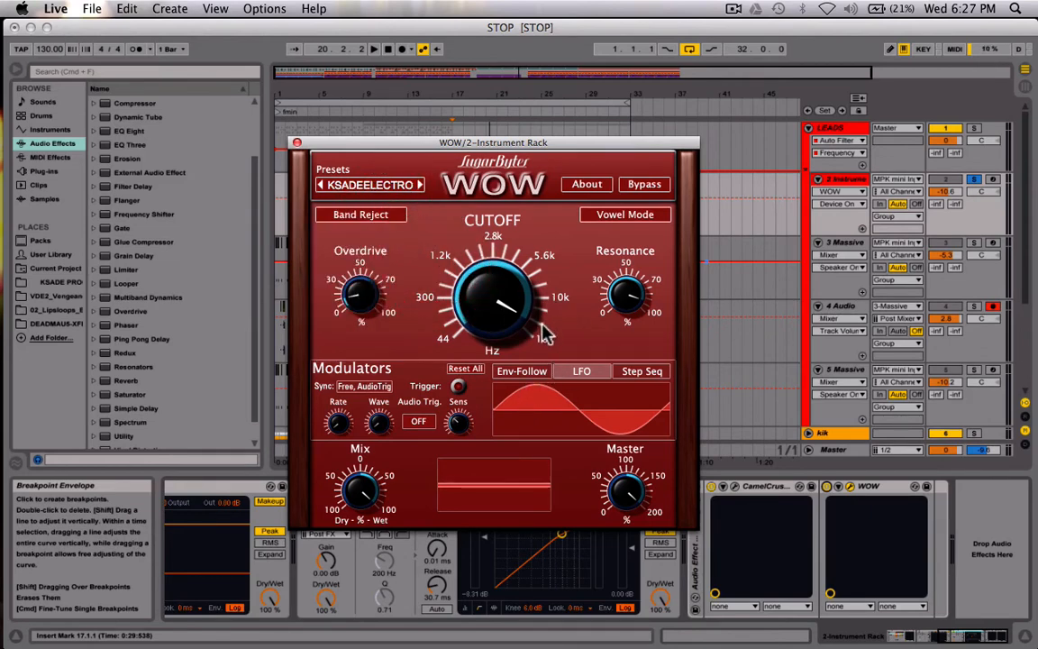
left_click_drag(626, 297, 661, 327)
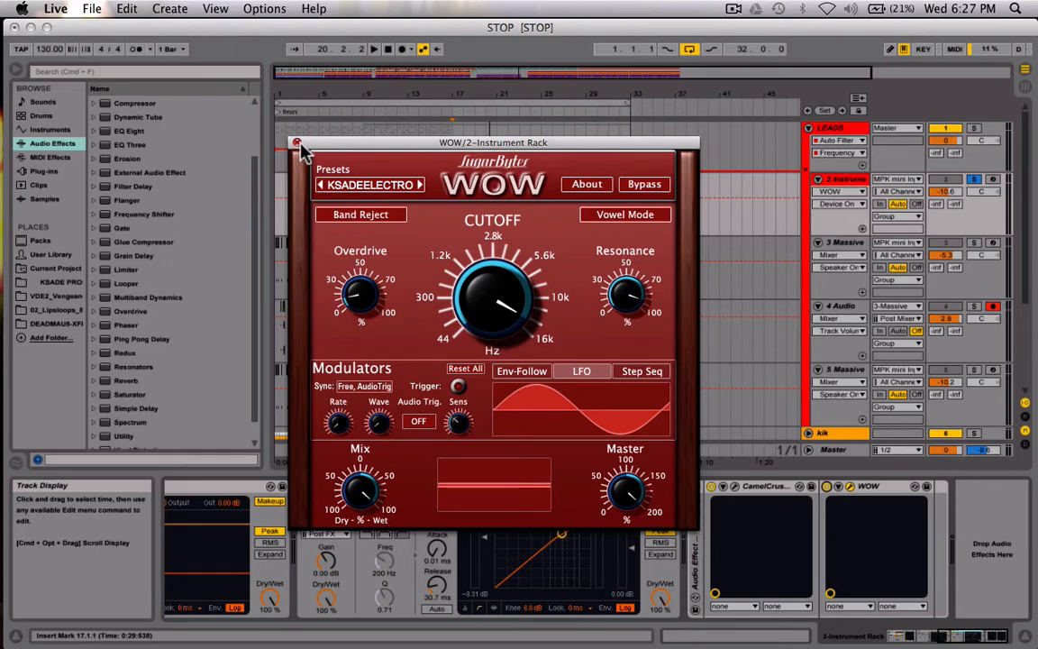
- Compare WOW's controls with Vowel Mode on and off, leave it off and close the plug-in window
left_click(623, 214)
left_click(623, 213)
left_click(623, 214)
left_click(622, 214)
left_click(623, 214)
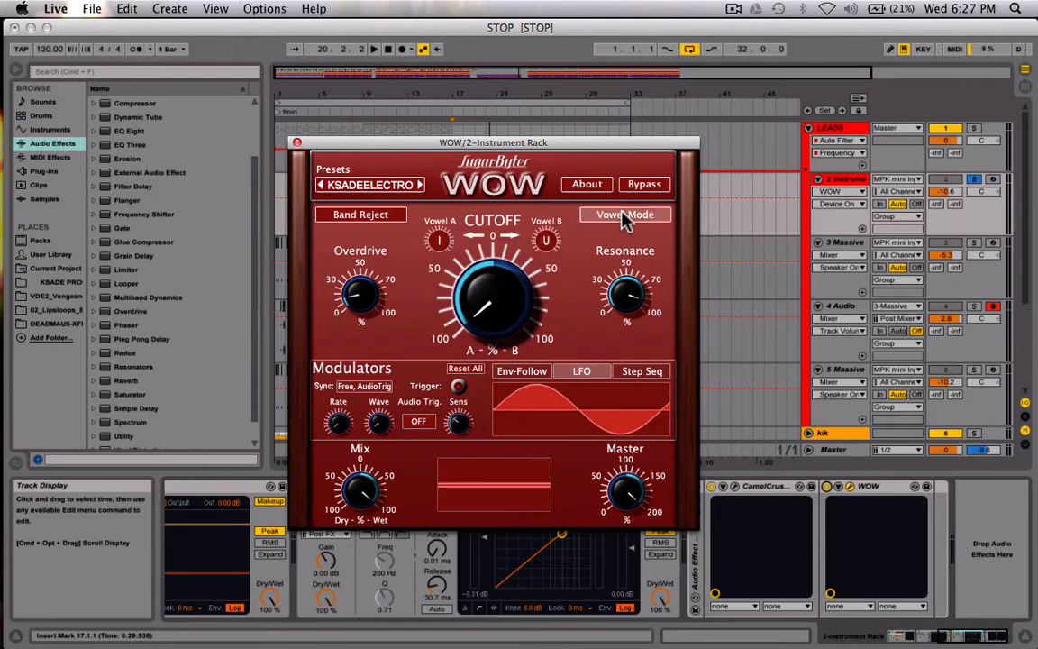
left_click(622, 214)
left_click(613, 225)
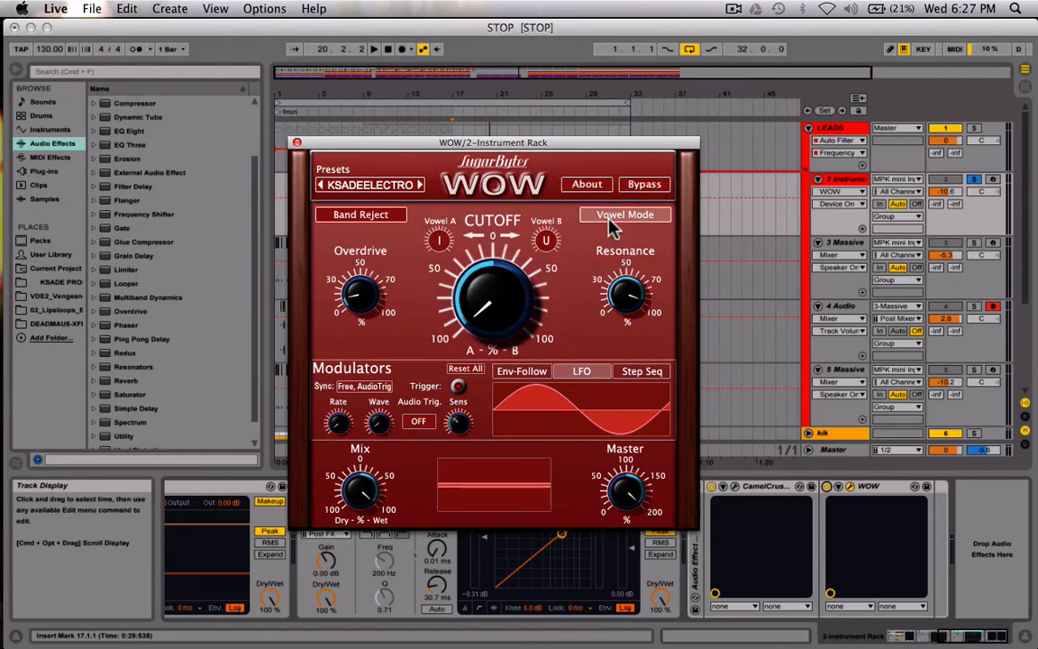
left_click(612, 225)
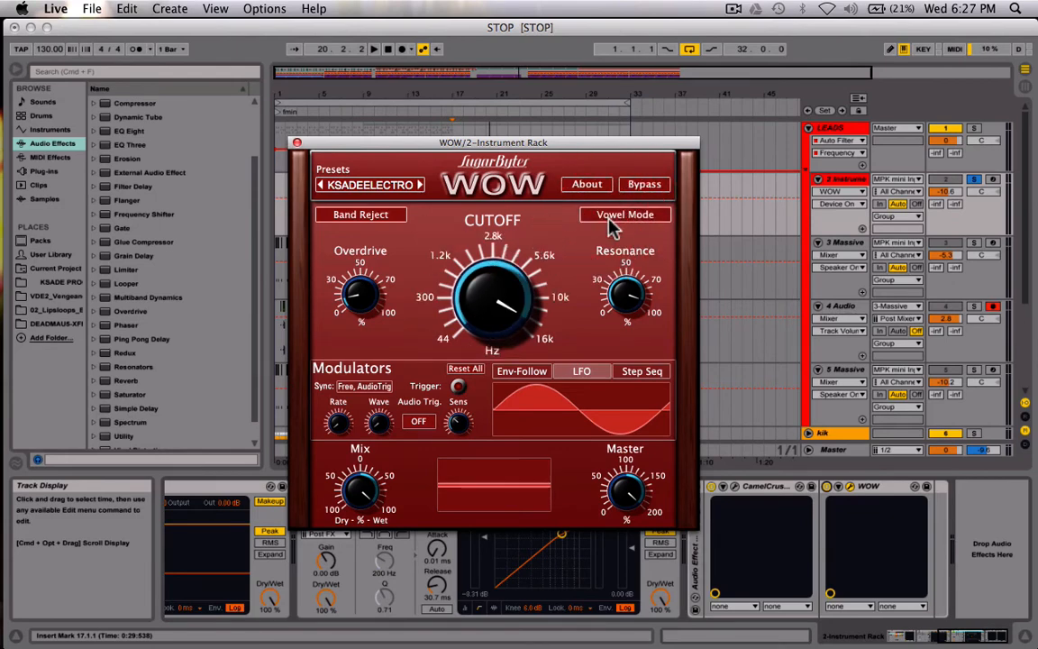
left_click(296, 142)
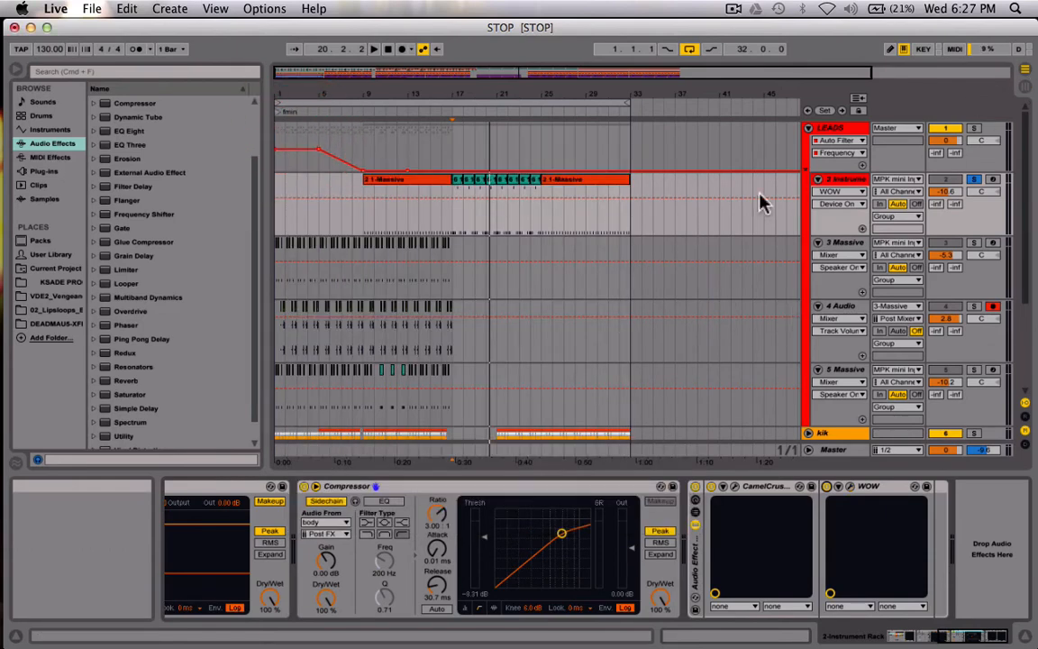
- Play the full device chain from bar 17, return the insert marker to bar 17 and look over the remaining arrangement tracks
key("space")
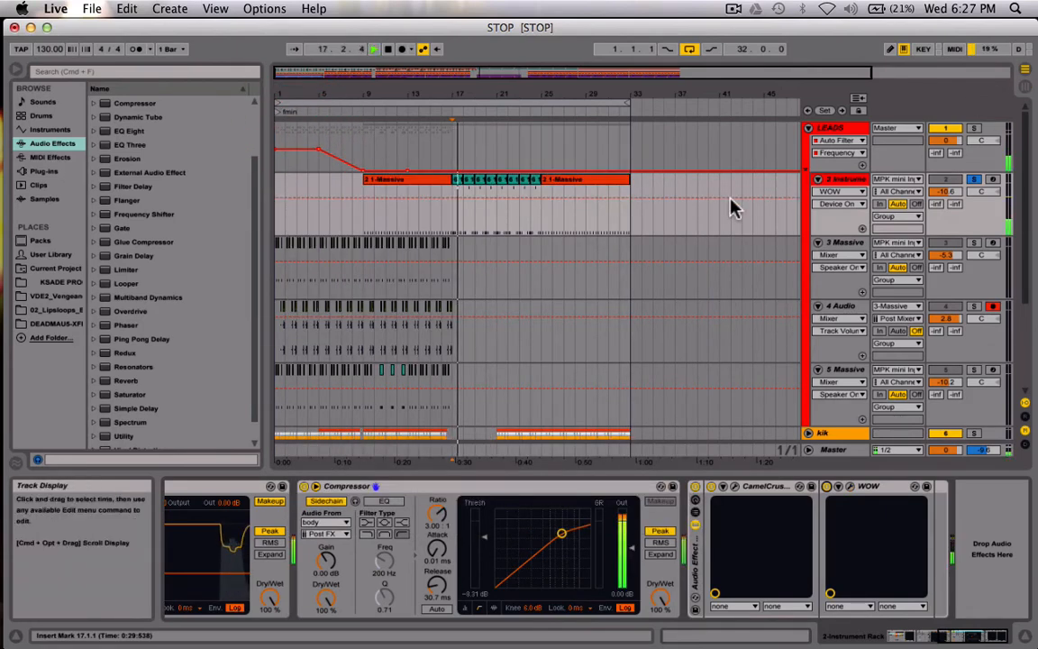
scroll(640, 510, "left", 6)
key("space")
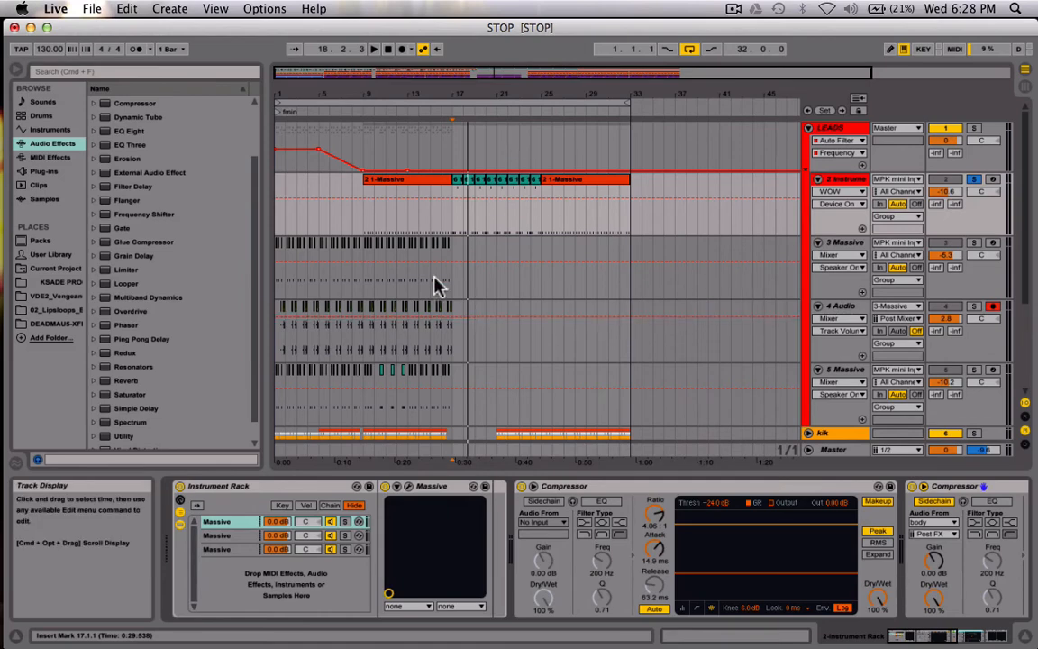
left_click(456, 221)
scroll(544, 280, "down", 5)
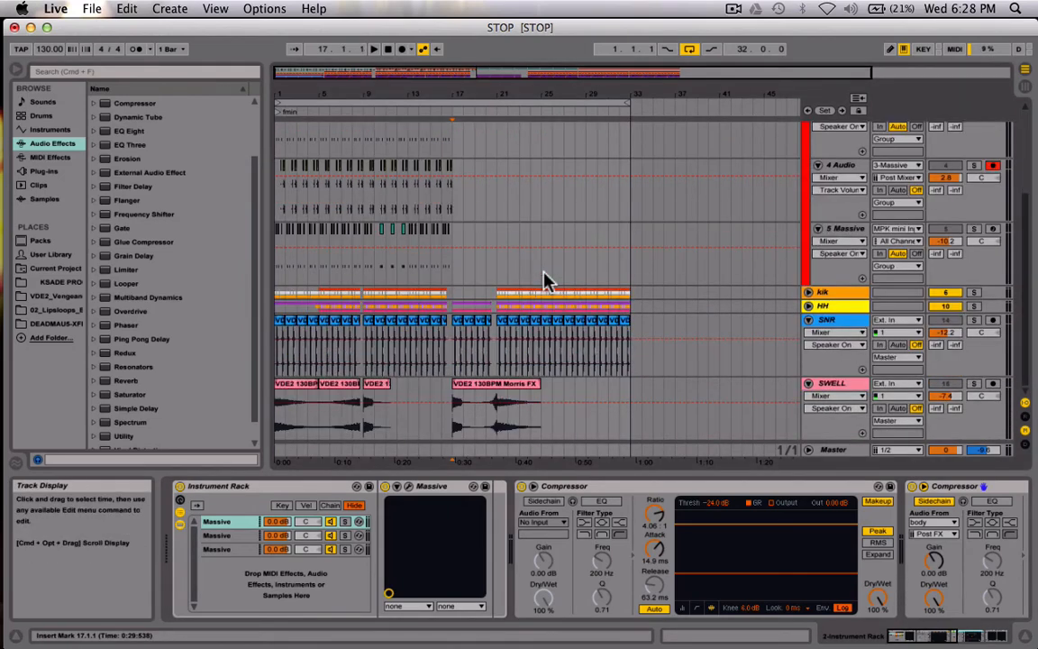
scroll(536, 354, "up", 5)
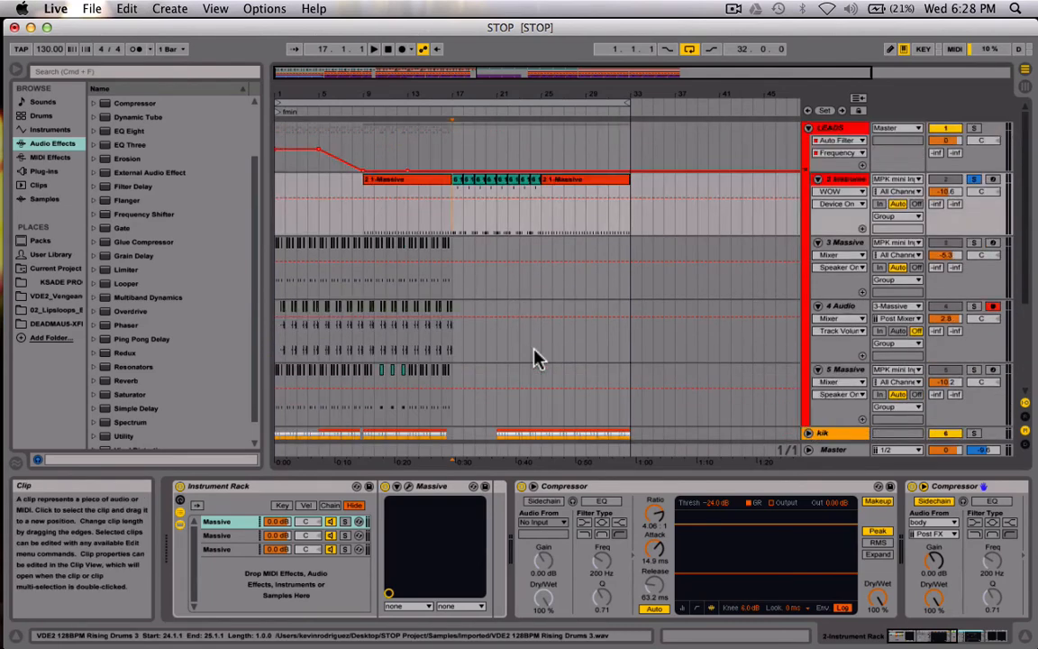
- Look over the lead, drum and SWELL tracks in the arrangement and select the kik group track
scroll(536, 358, "down", 6)
scroll(535, 358, "up", 4)
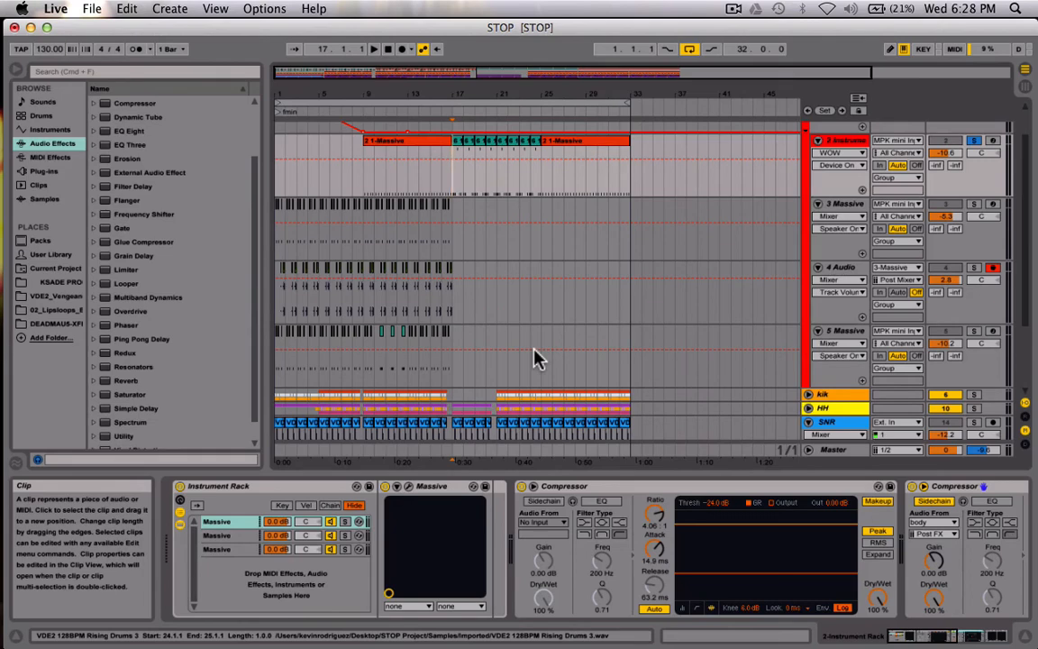
scroll(516, 257, "down", 3)
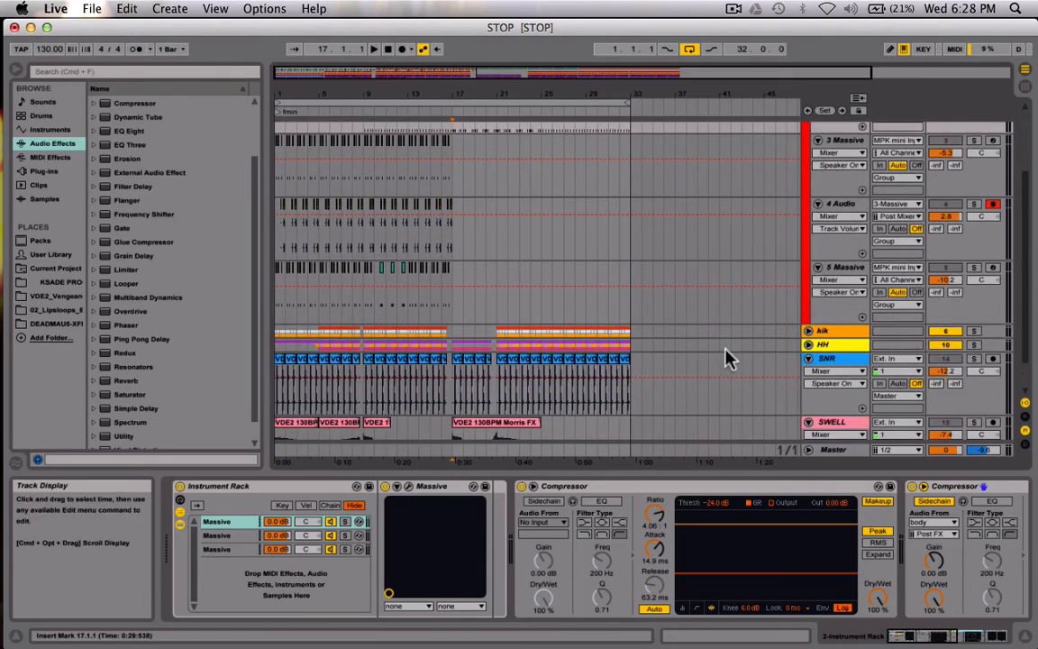
left_click(829, 330)
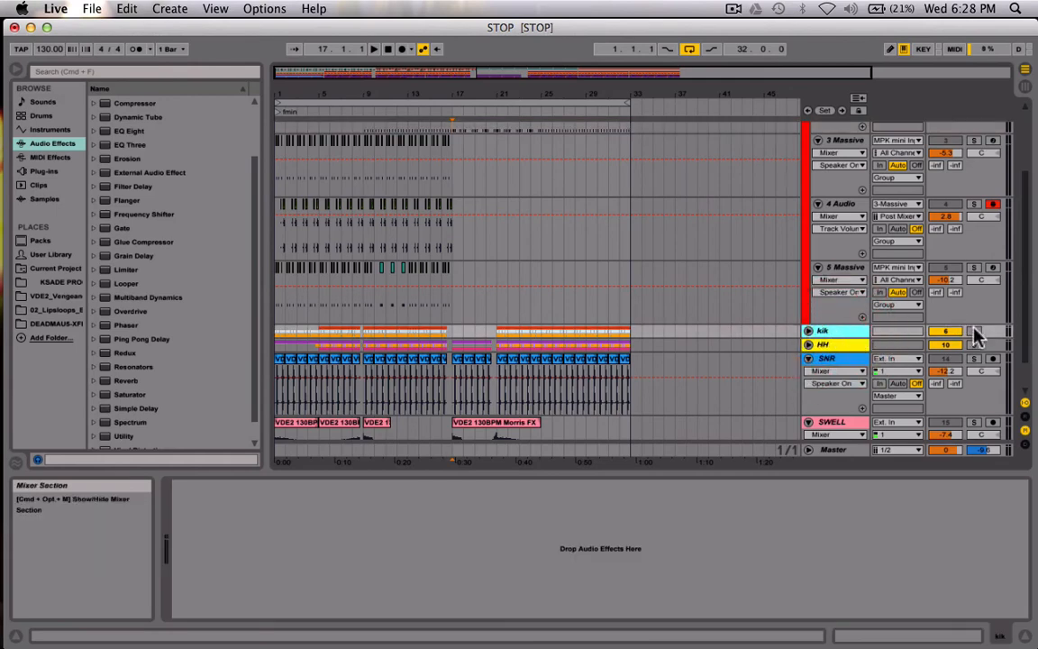
- Set the insert marker to bar 9 on the 2 Instrument track, unsolo that track and play the full mix from there
scroll(401, 275, "up", 5)
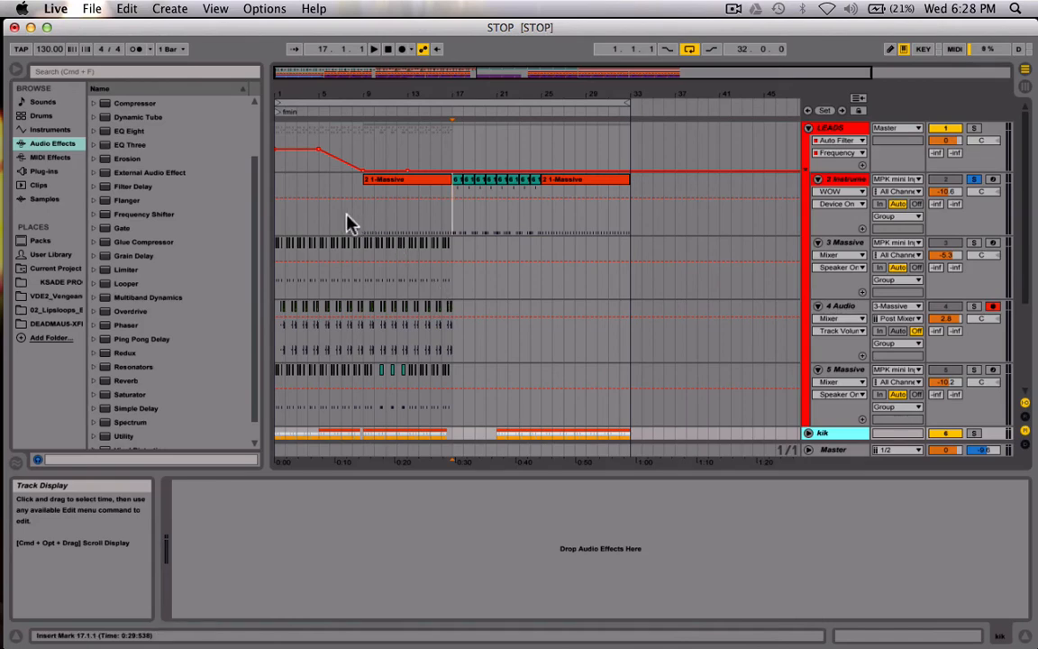
left_click(367, 225)
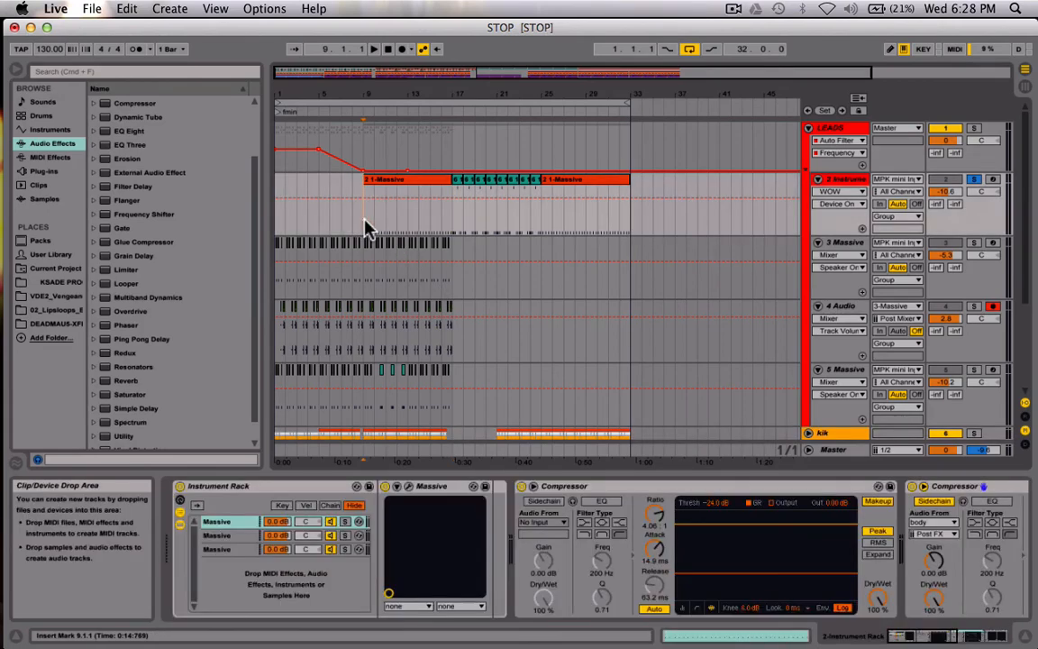
left_click(974, 180)
key("space")
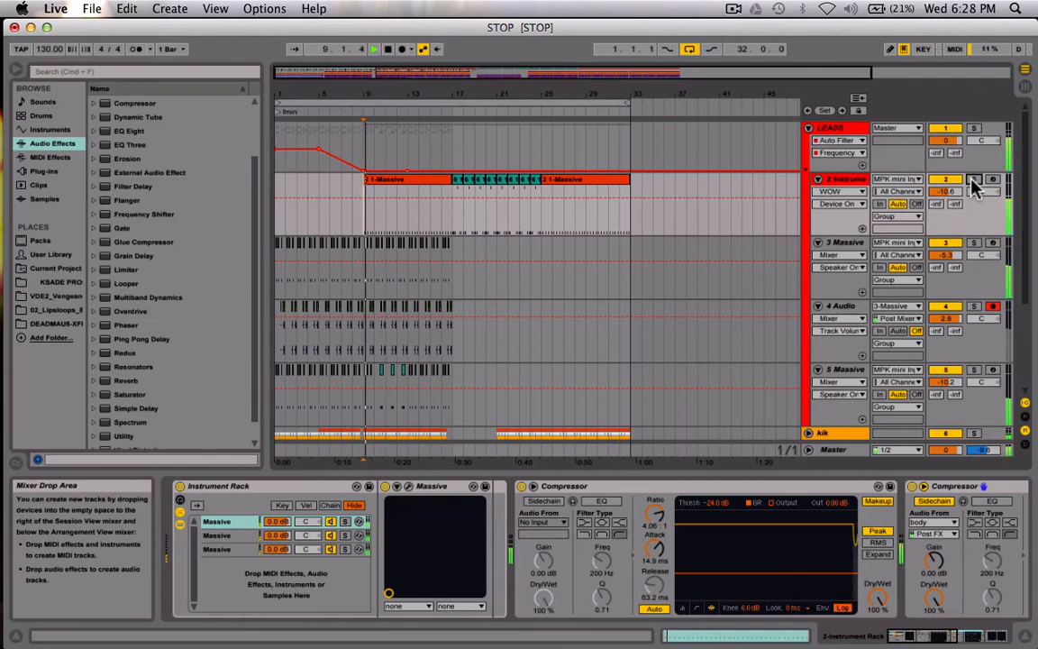